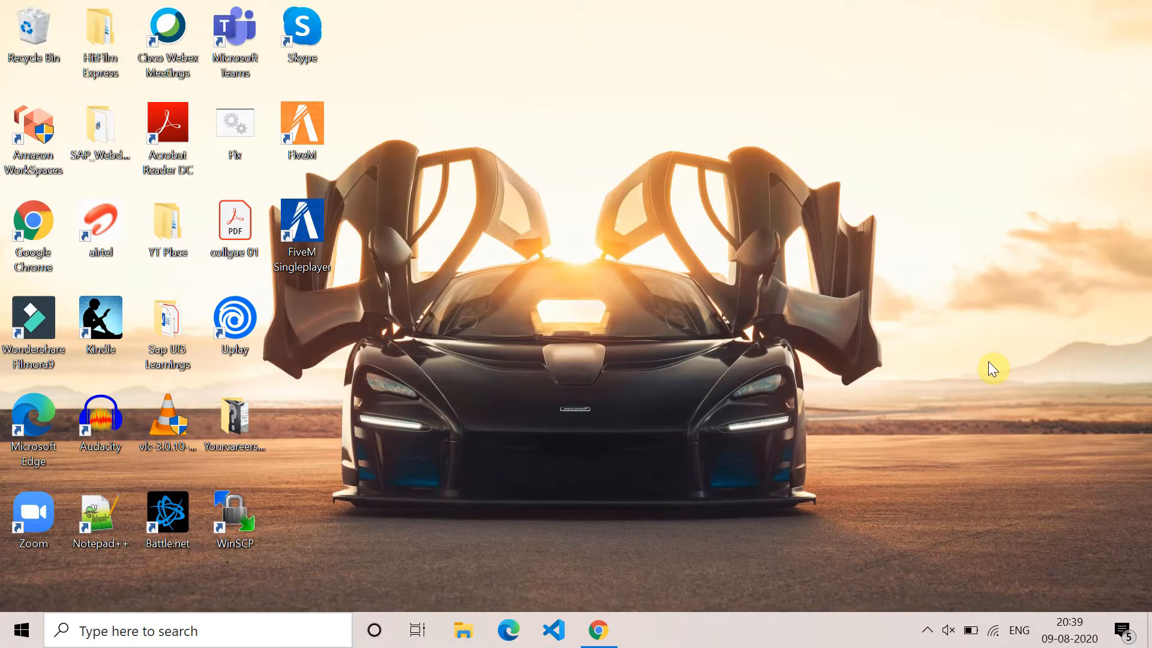
Step: Run sysdm.cpl to open System Properties and reach the Virtual Memory settings through the advanced performance options
key("super+r")
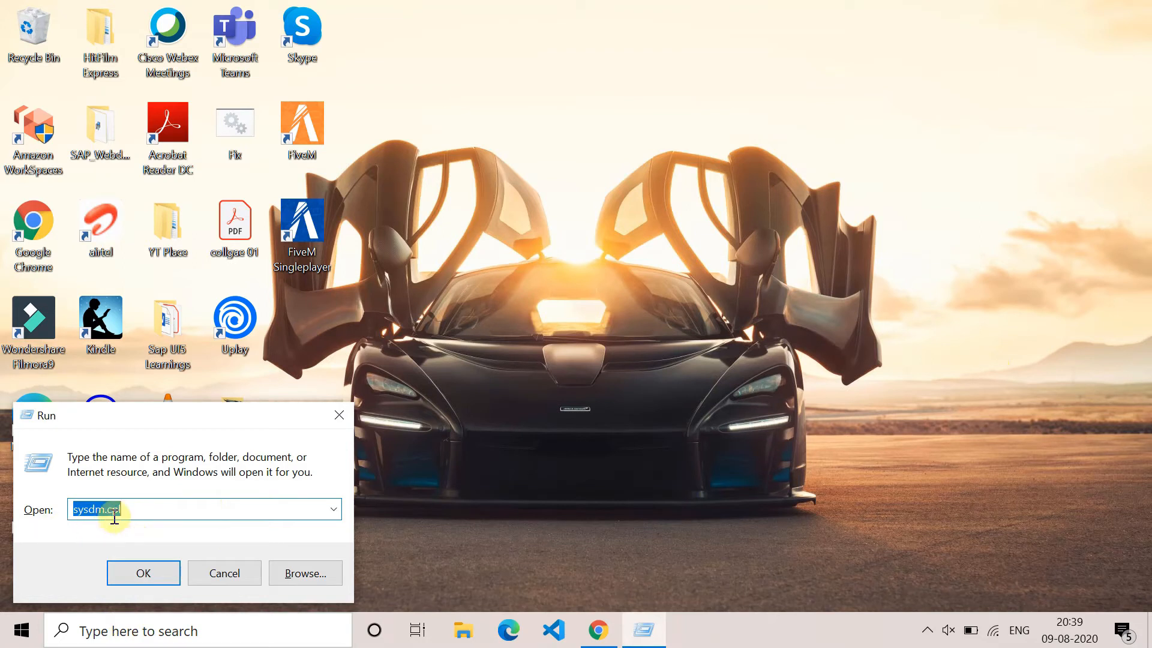
left_click(152, 575)
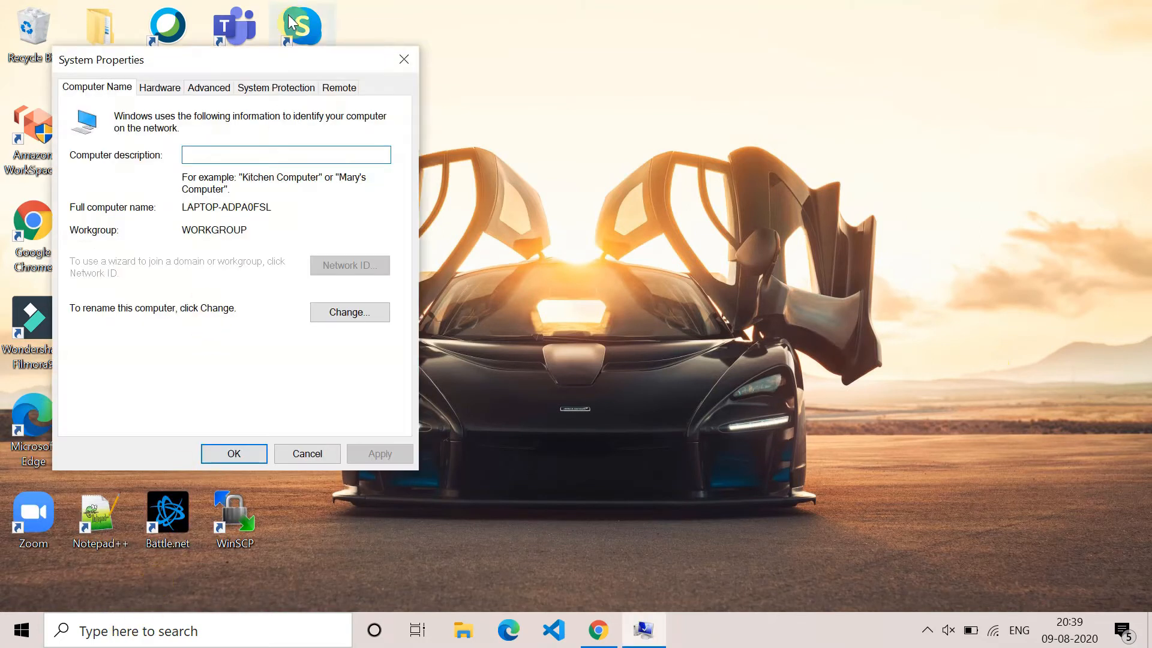
left_click_drag(287, 56, 622, 104)
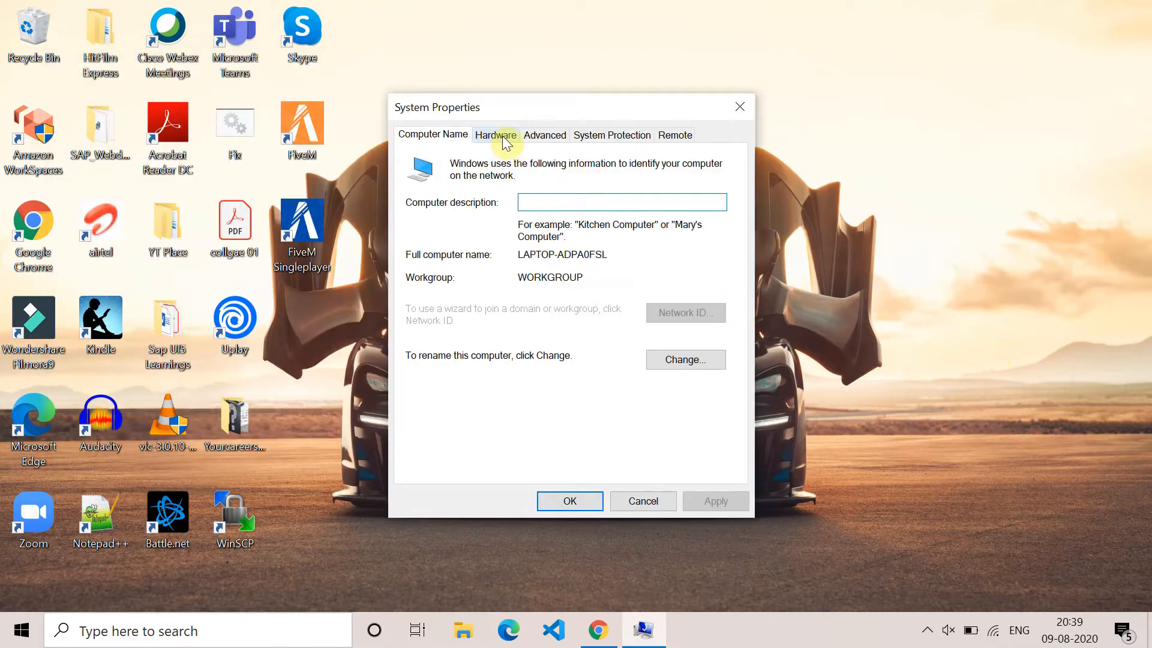
left_click(533, 144)
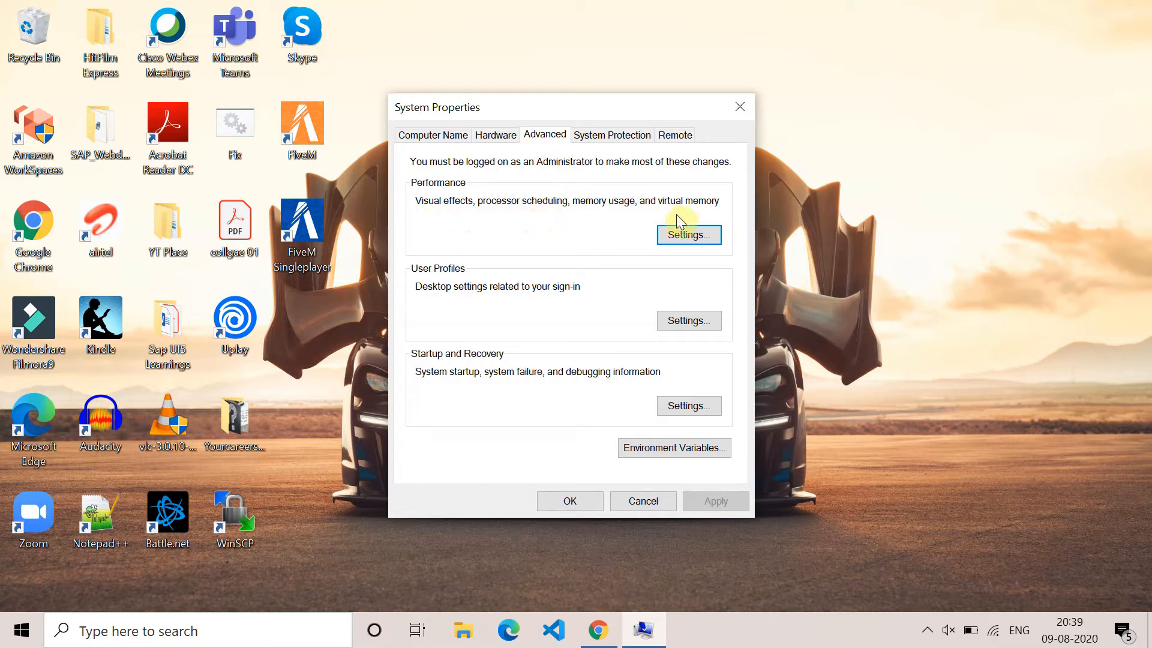
left_click(666, 236)
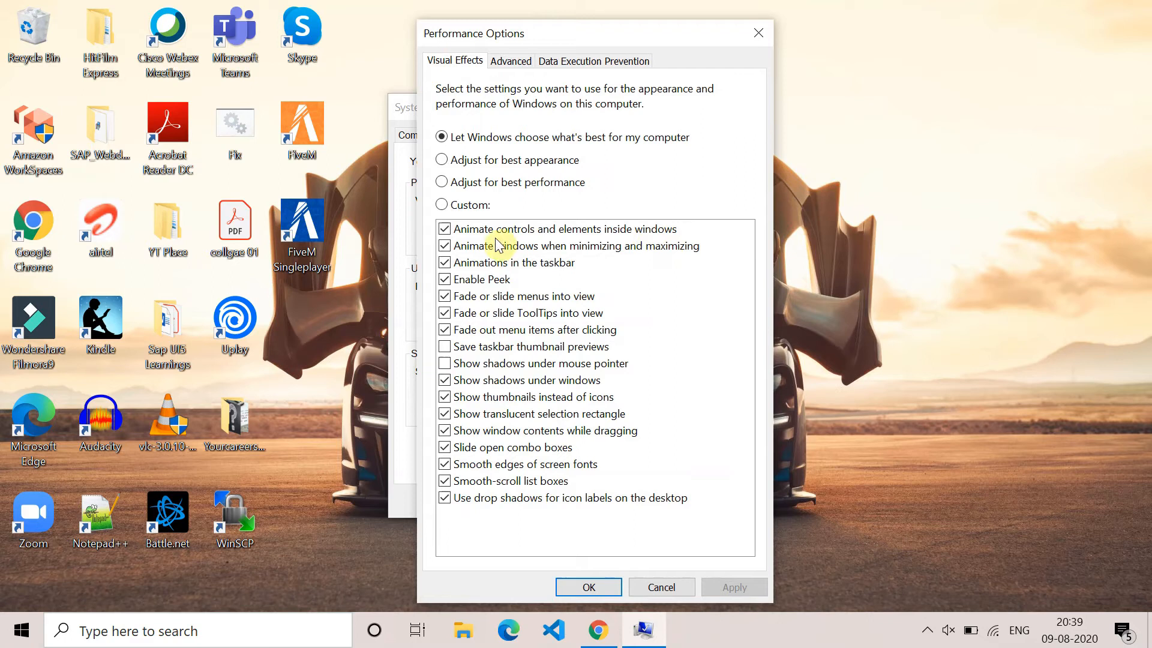
left_click(501, 62)
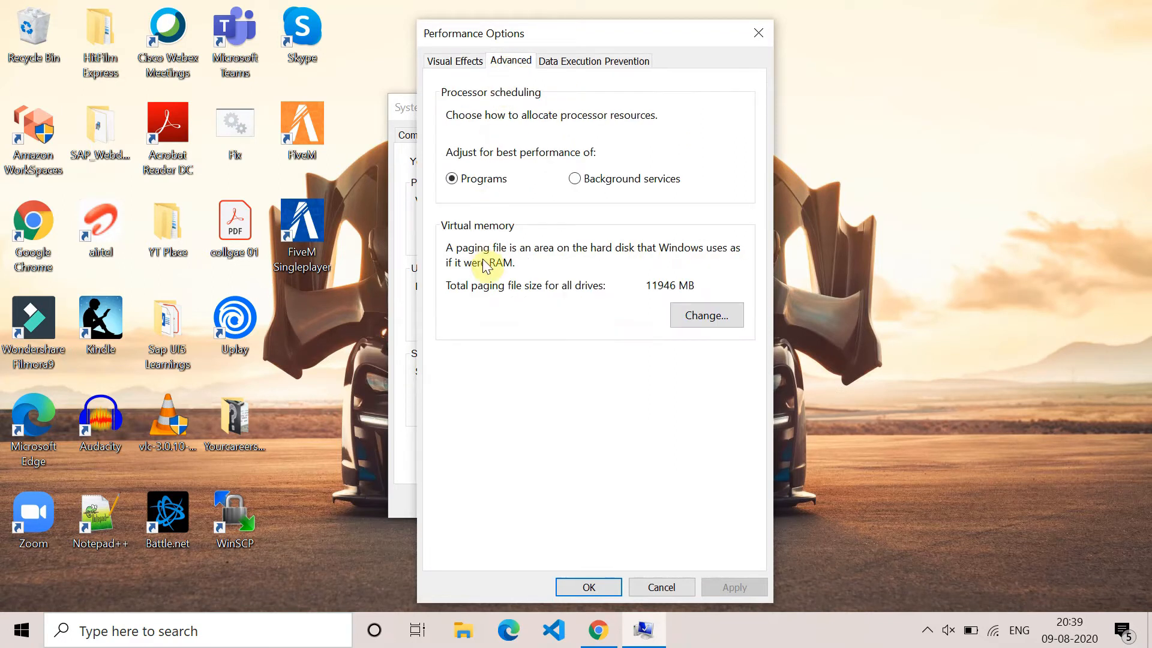
left_click(690, 325)
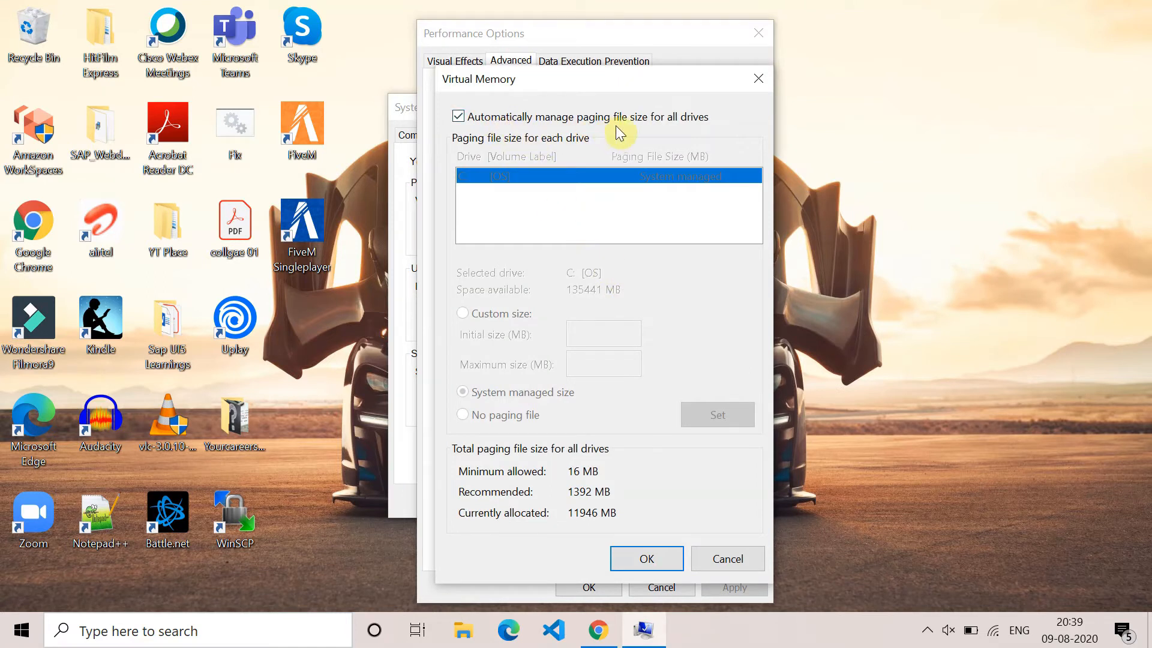
Step: Disable automatic paging file management and give drive C: a custom size of 400 MB initial and 3000 MB maximum
left_click(459, 118)
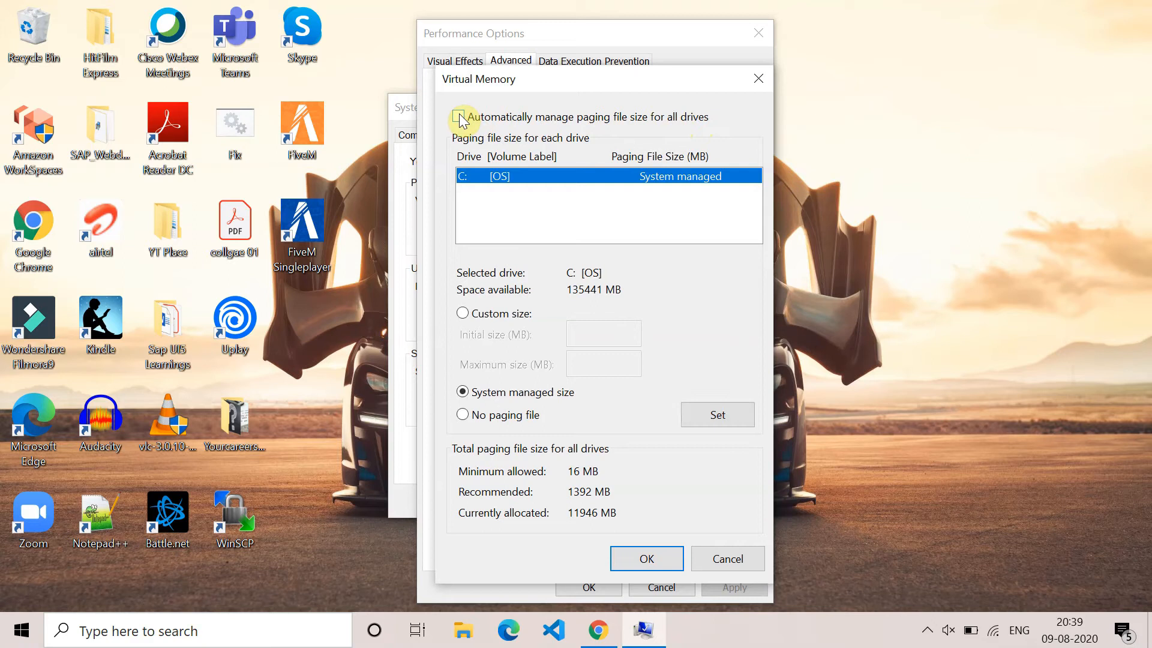
left_click(464, 314)
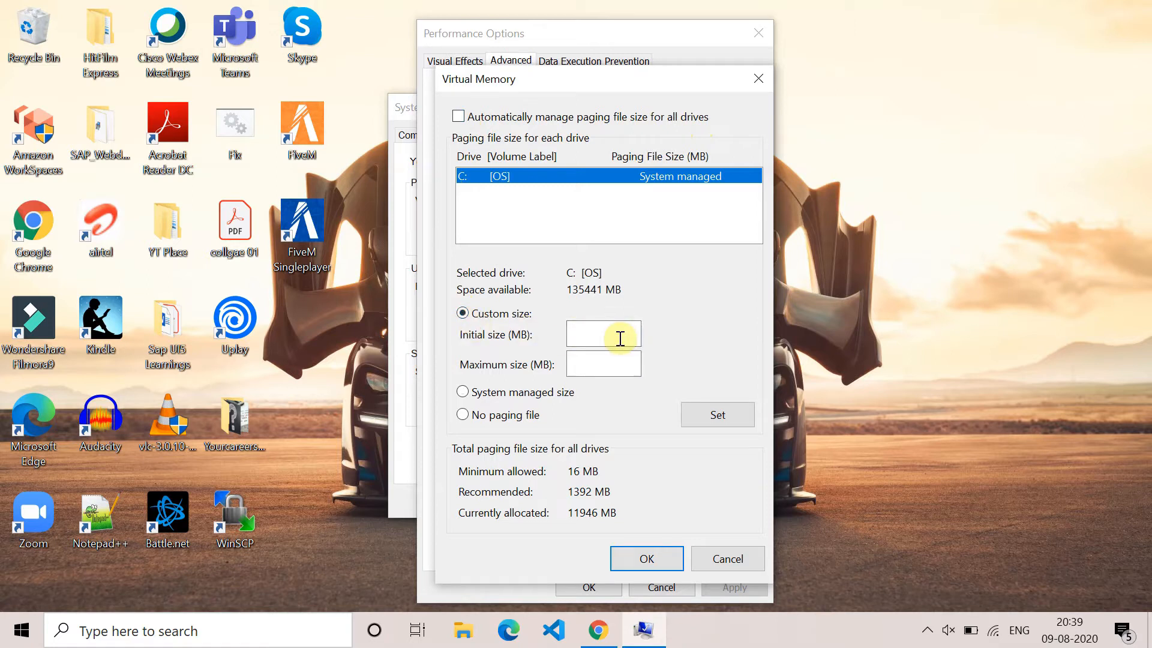
left_click(620, 340)
type("400")
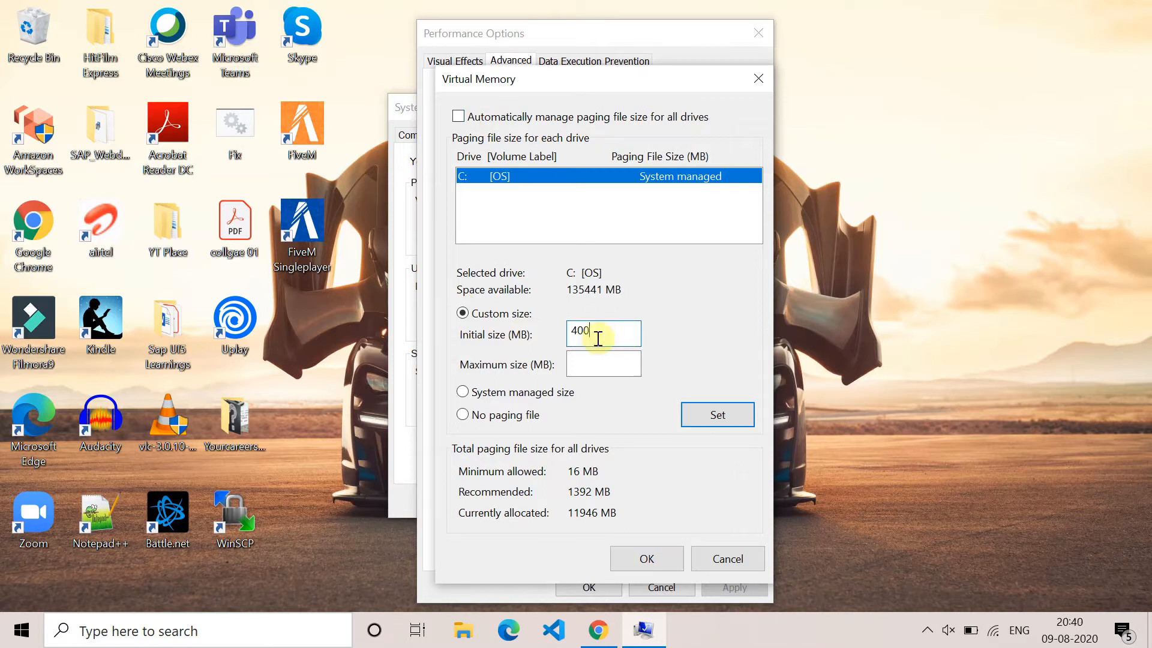
left_click(589, 358)
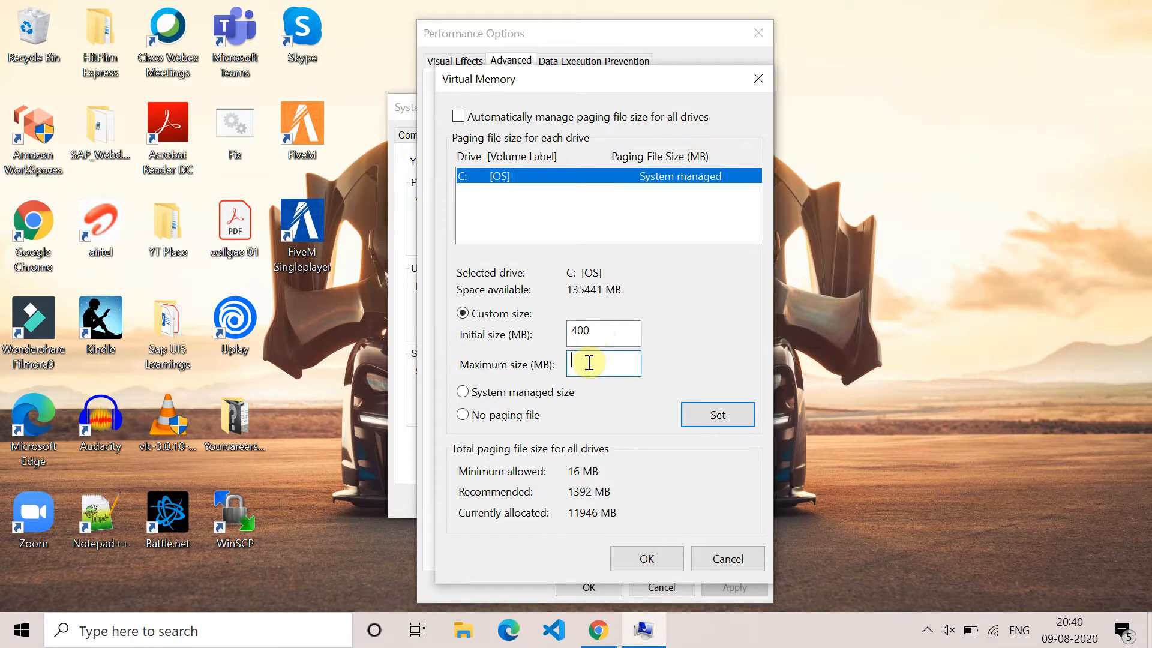
type("3000")
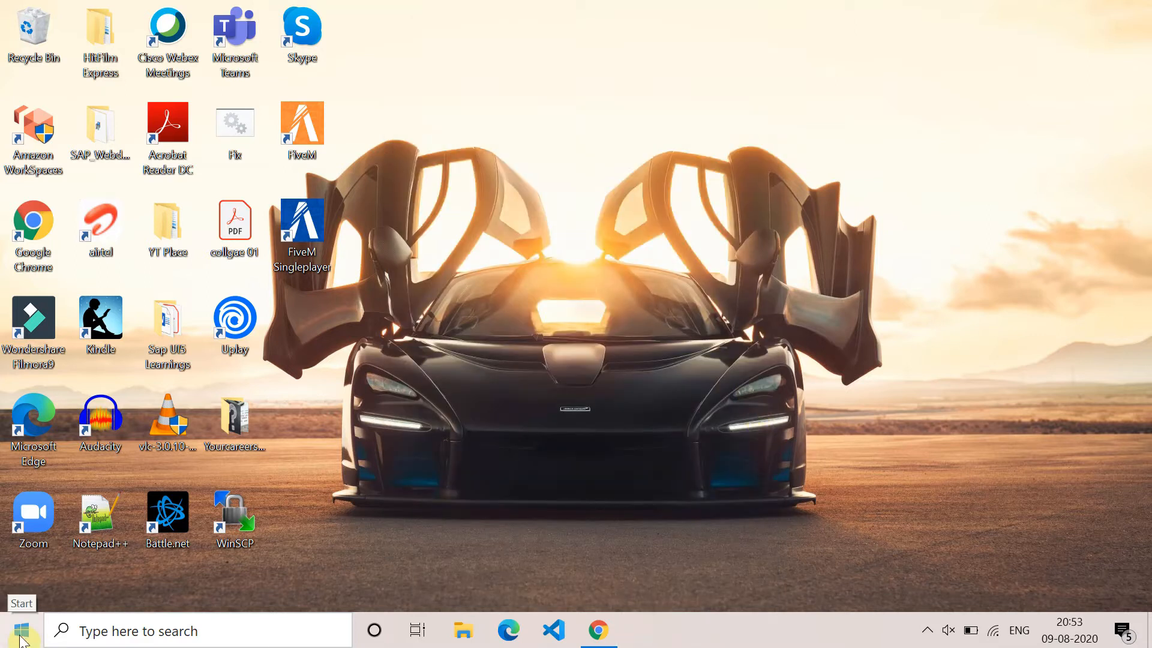
Step: View the power options that include Restart, and dismiss them without choosing one
key("super+s")
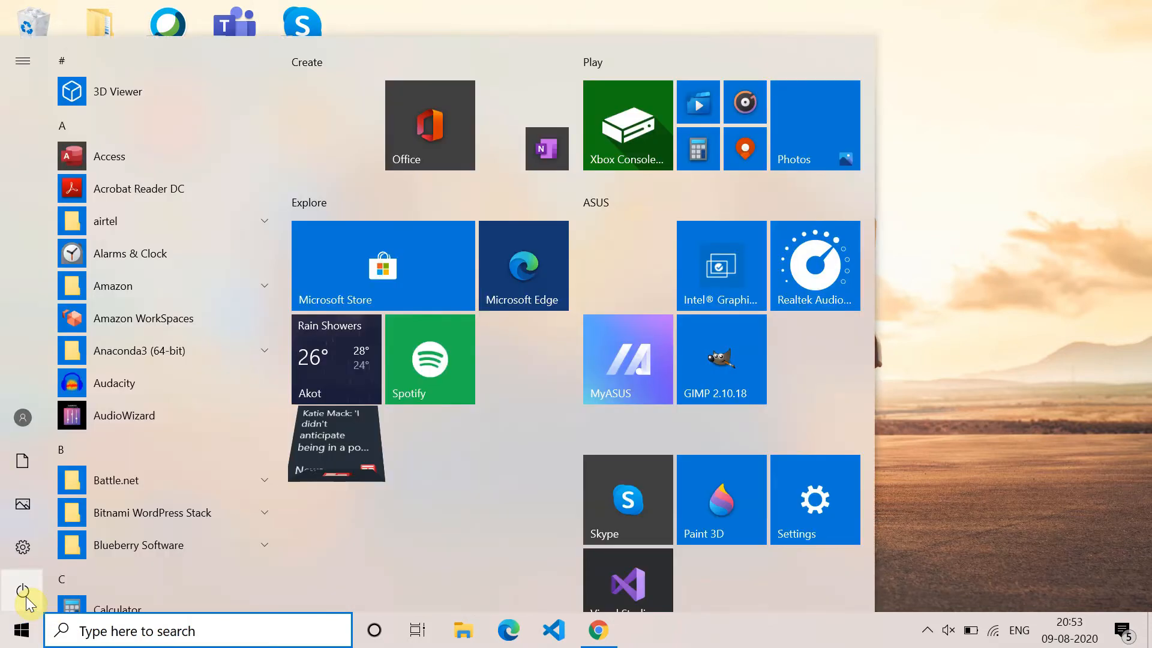
left_click(25, 597)
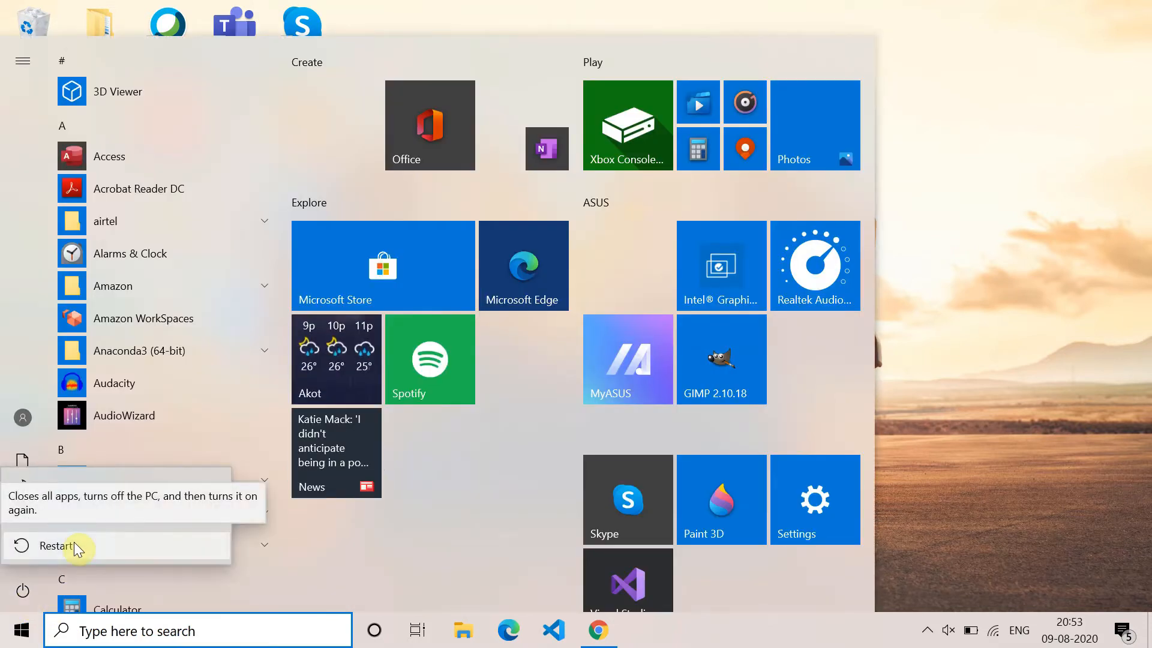
left_click(571, 373)
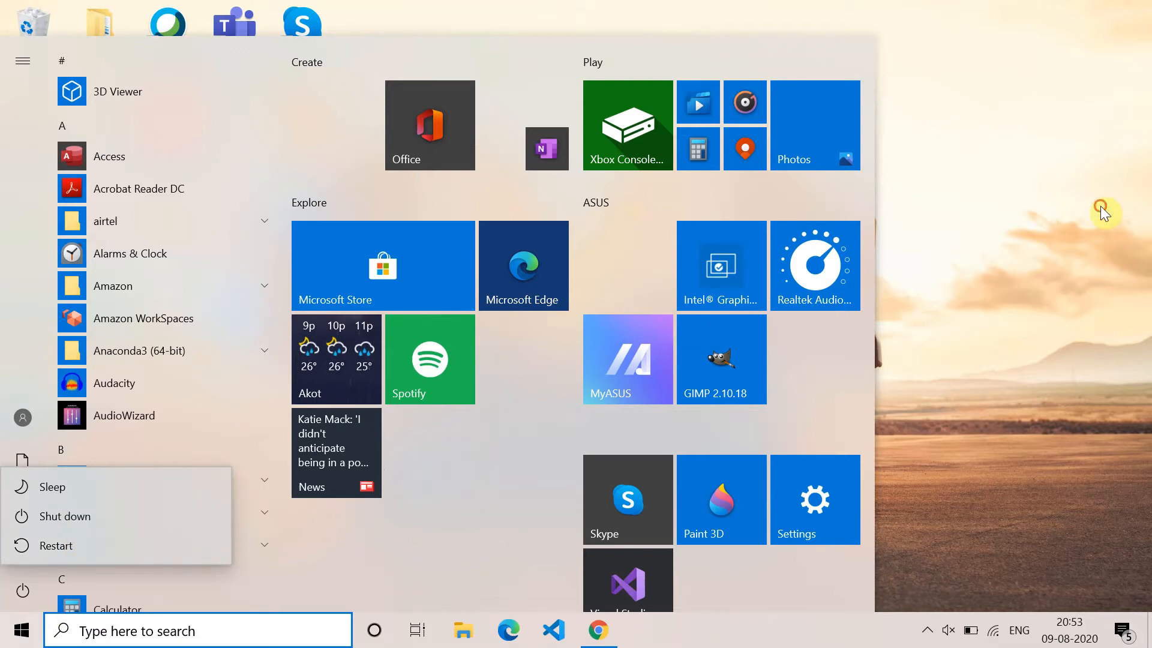
left_click(961, 275)
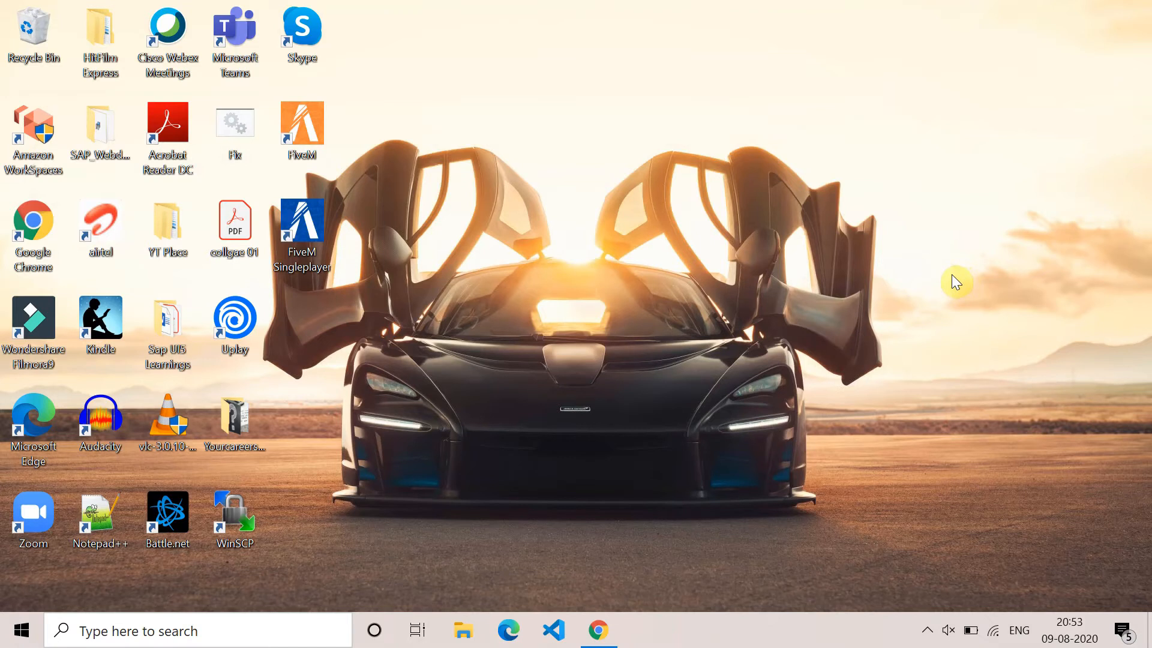
Step: Open the user's temporary files folder by running %temp%
key("super+r")
key("BackSpace")
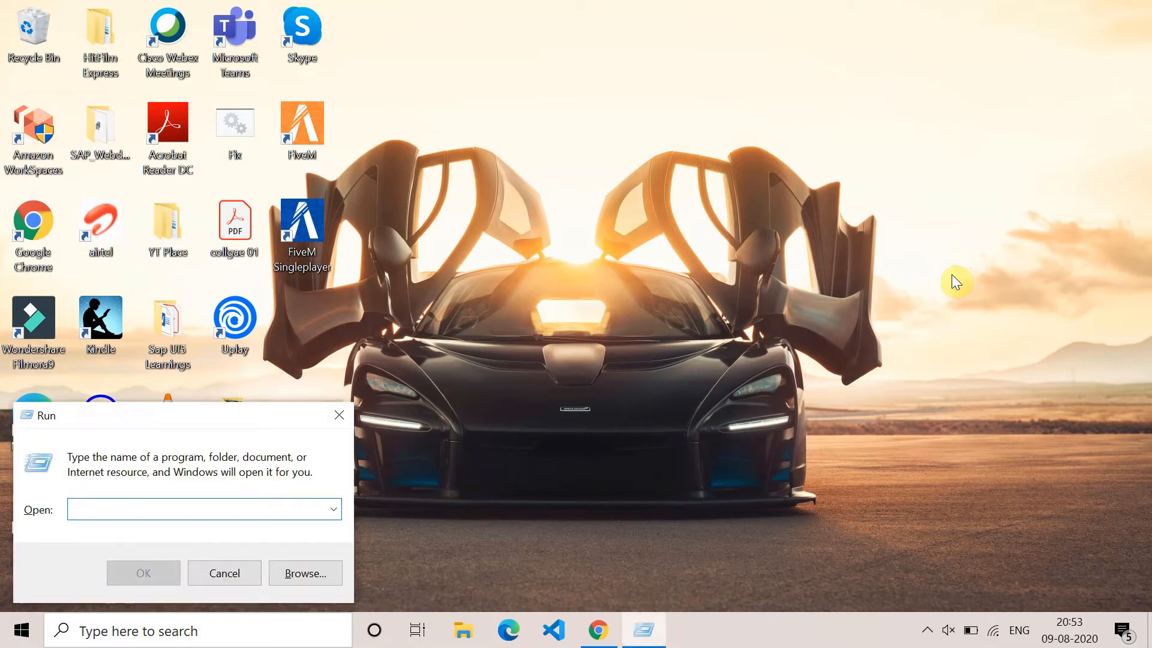
type("%temp%")
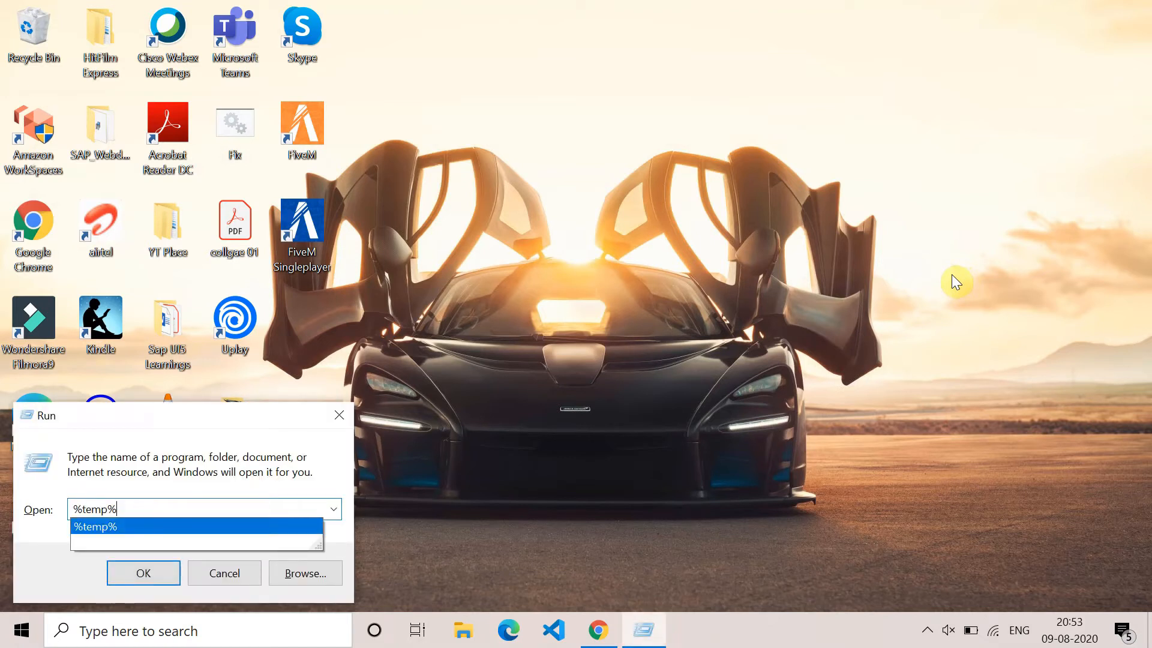
key("Return")
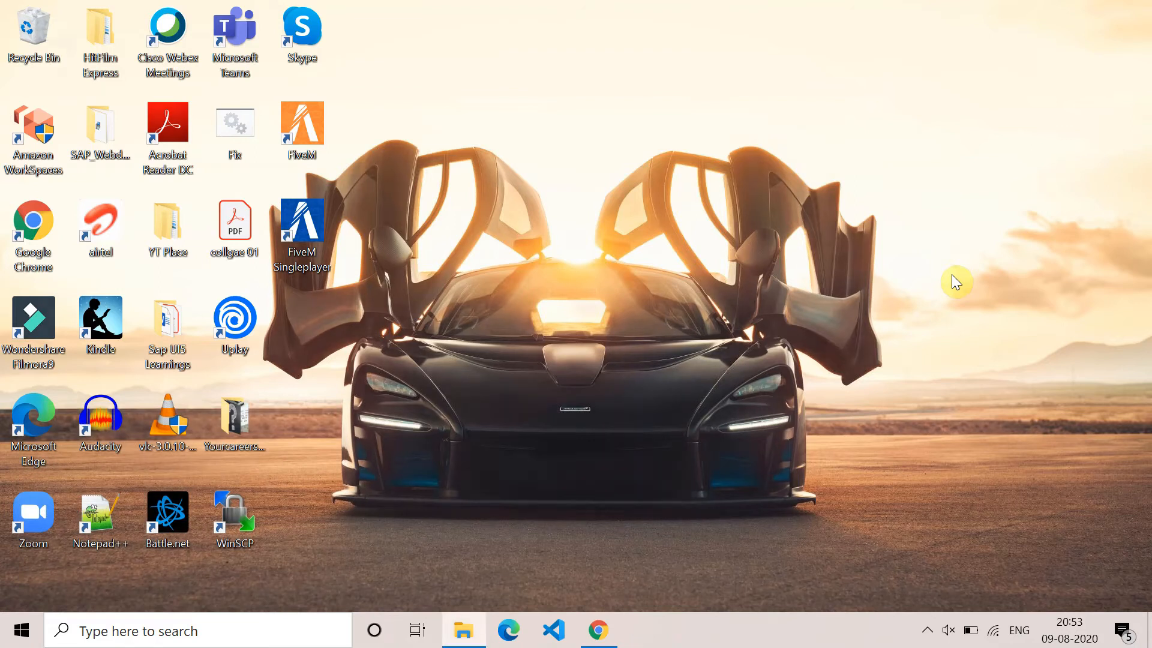
Step: Delete all files and folders in the Temp folder
scroll(843, 299, "down", 6)
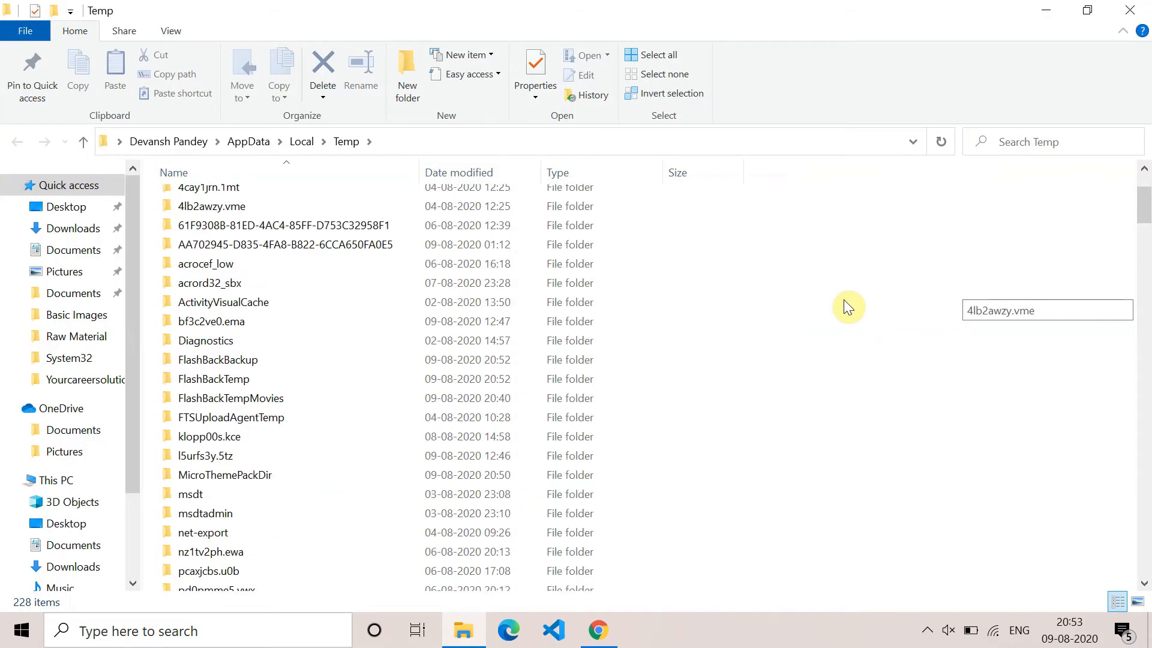
key("ctrl+a")
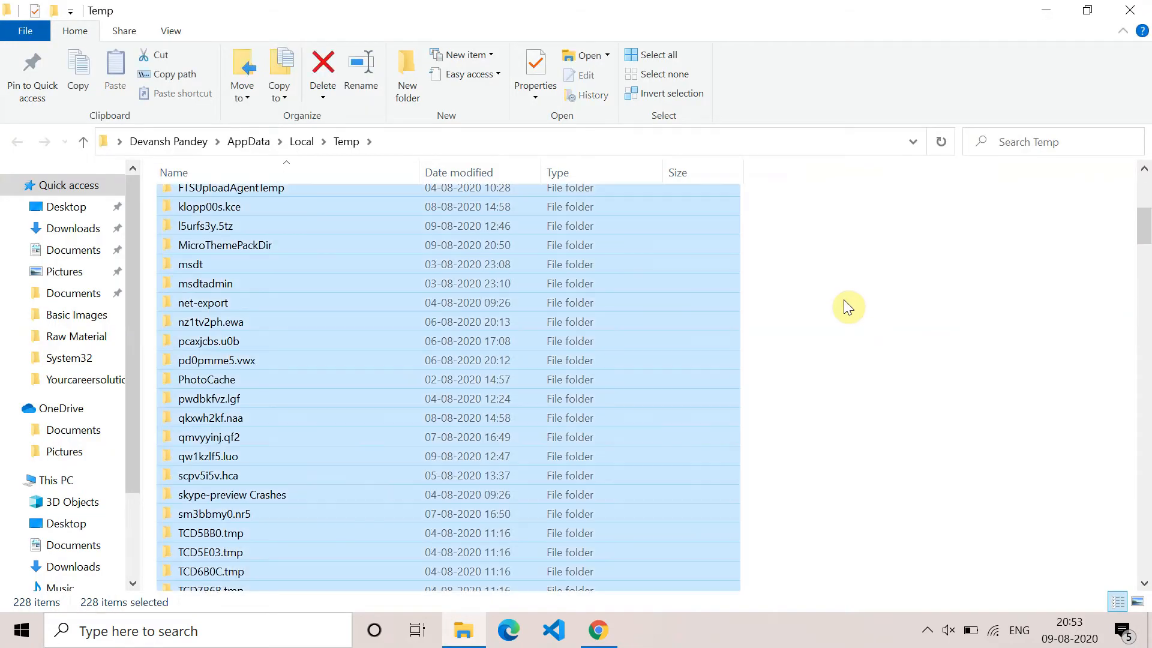
key("Delete")
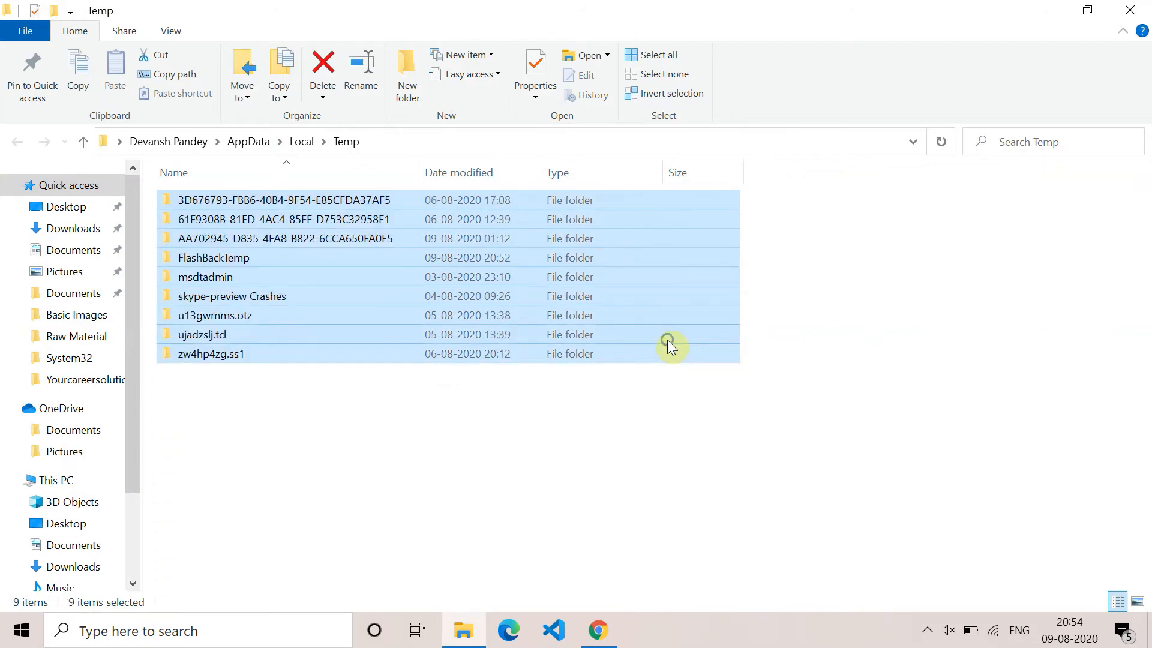
right_click(666, 339)
left_click(722, 559)
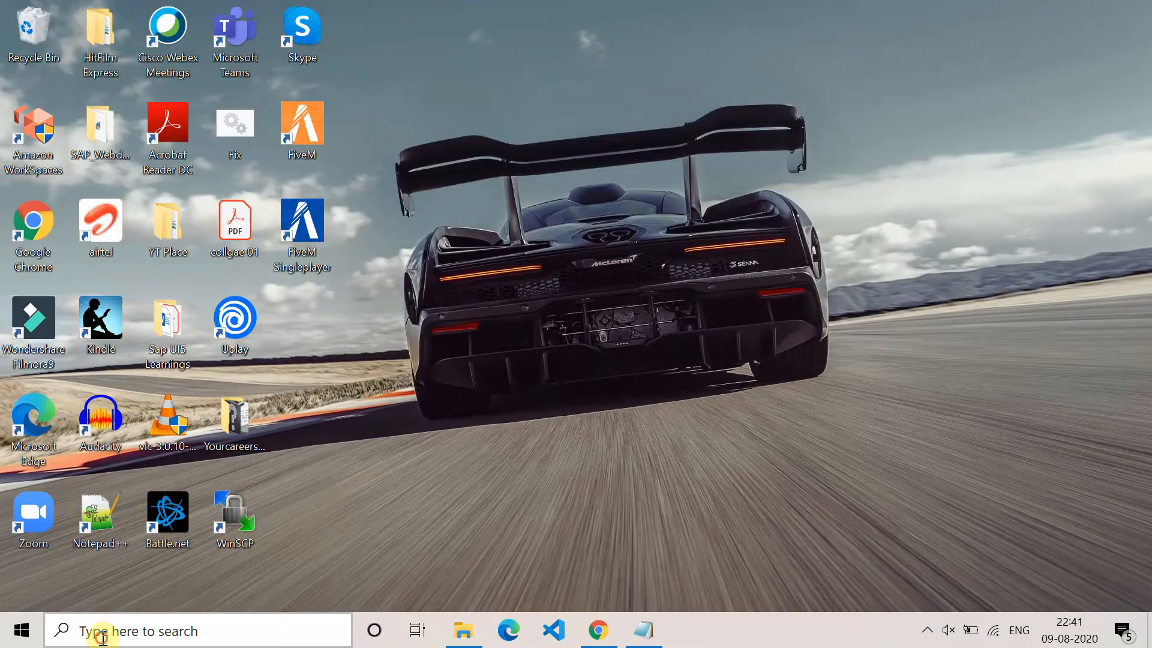
Step: Search for cmd and open Command Prompt as administrator
left_click(94, 632)
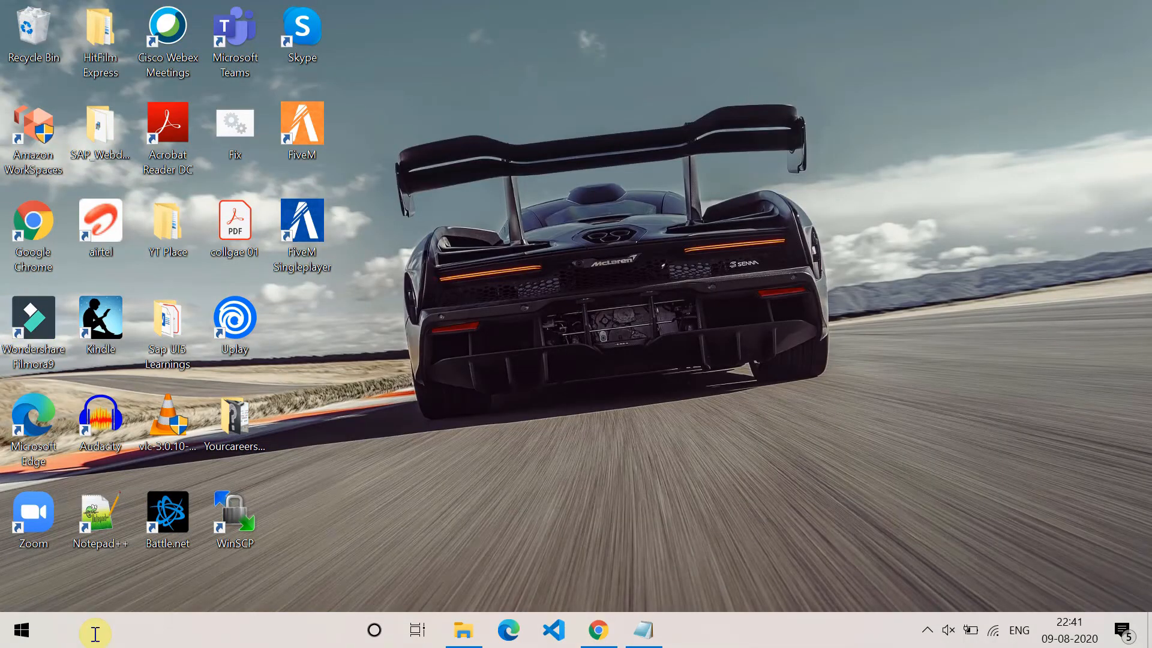
type("cmd")
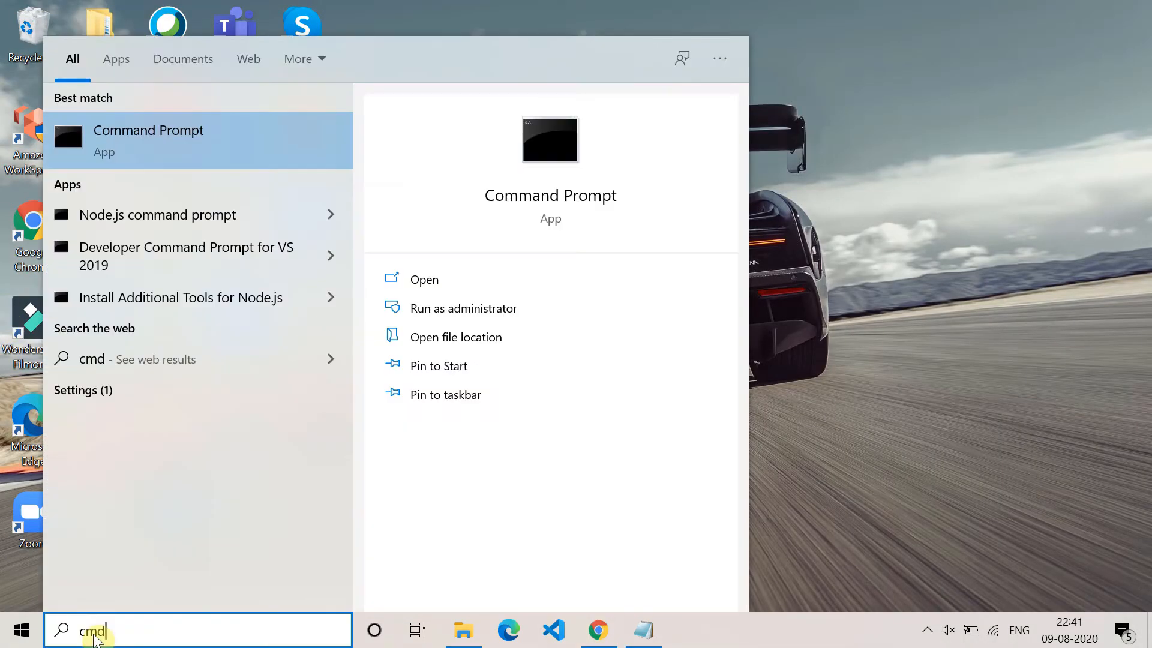
left_click(539, 311)
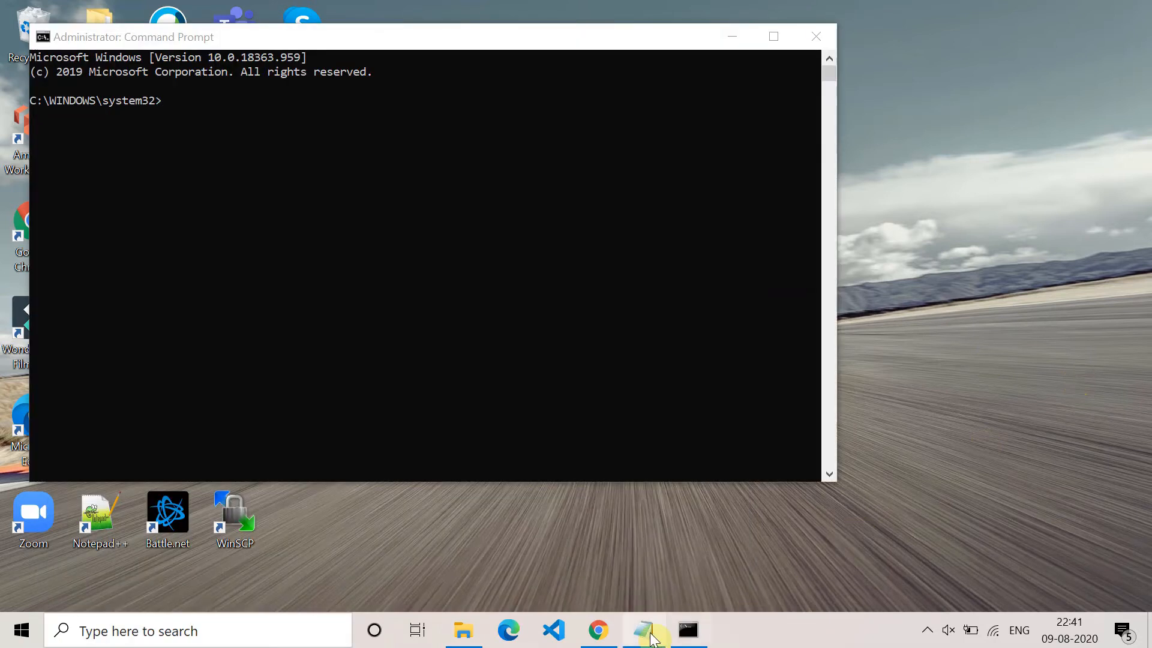
Step: Copy the command chkdsk /f C: from the open Notepad note and enter it at the Command Prompt
left_click(647, 633)
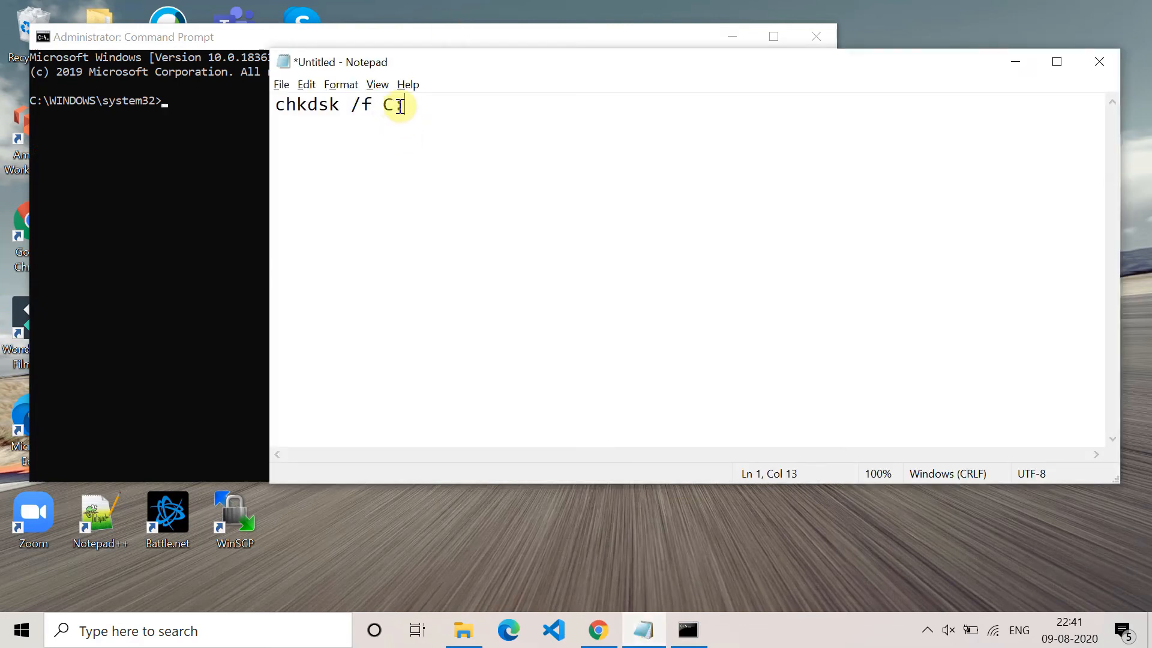
left_click_drag(411, 105, 276, 111)
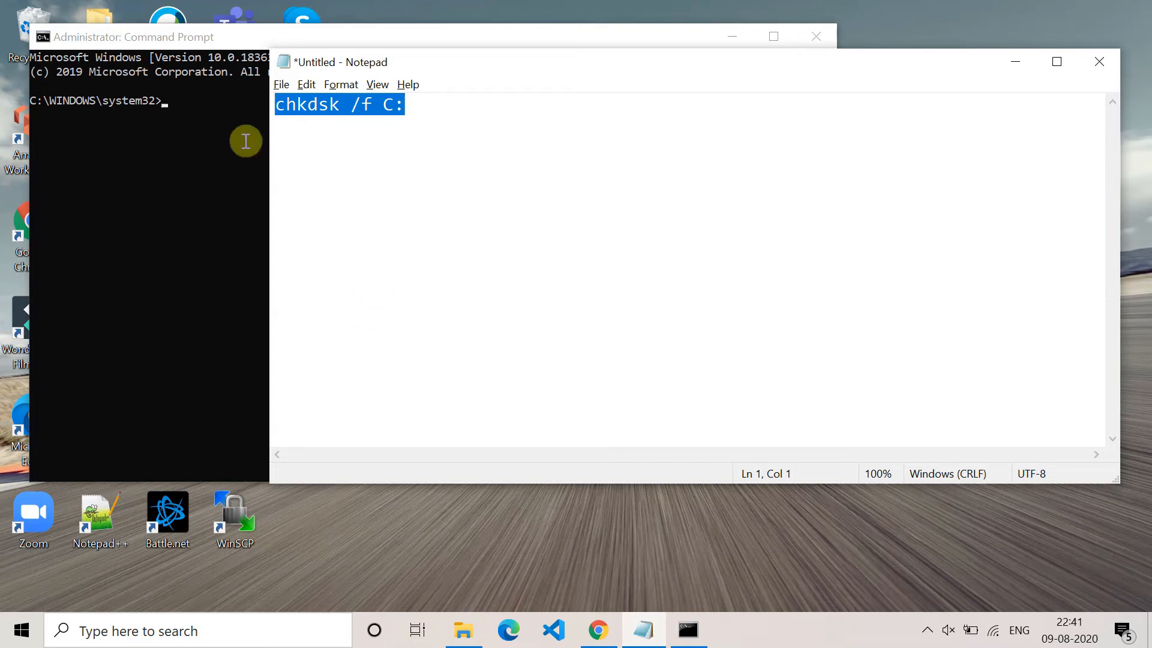
left_click(163, 100)
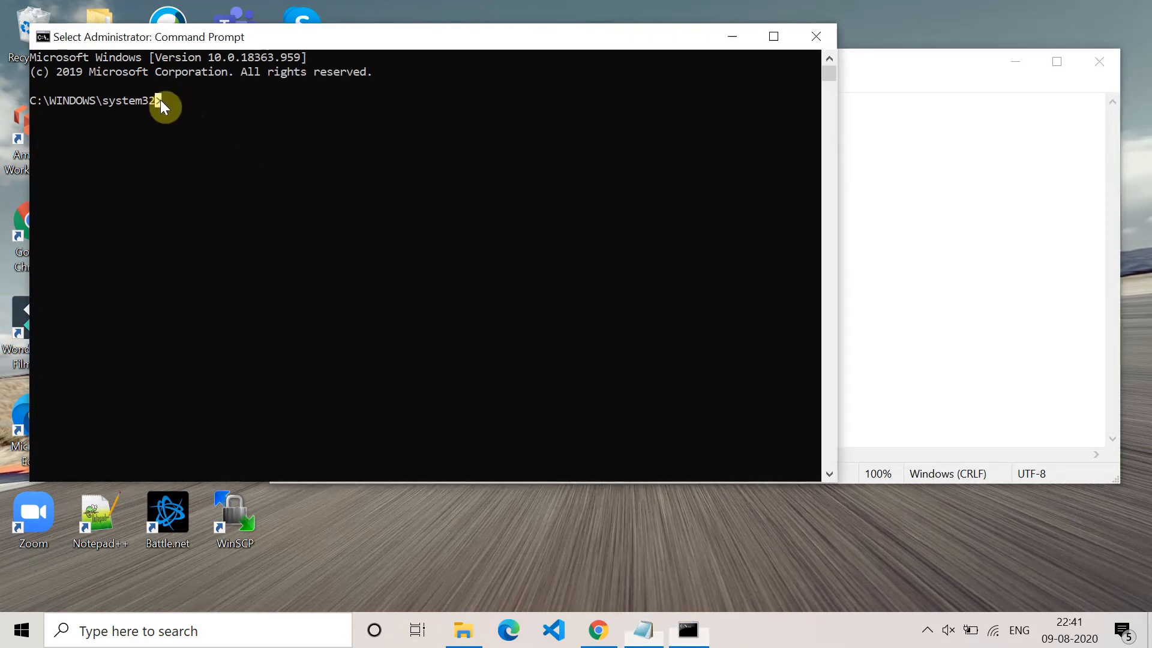
left_click(197, 112)
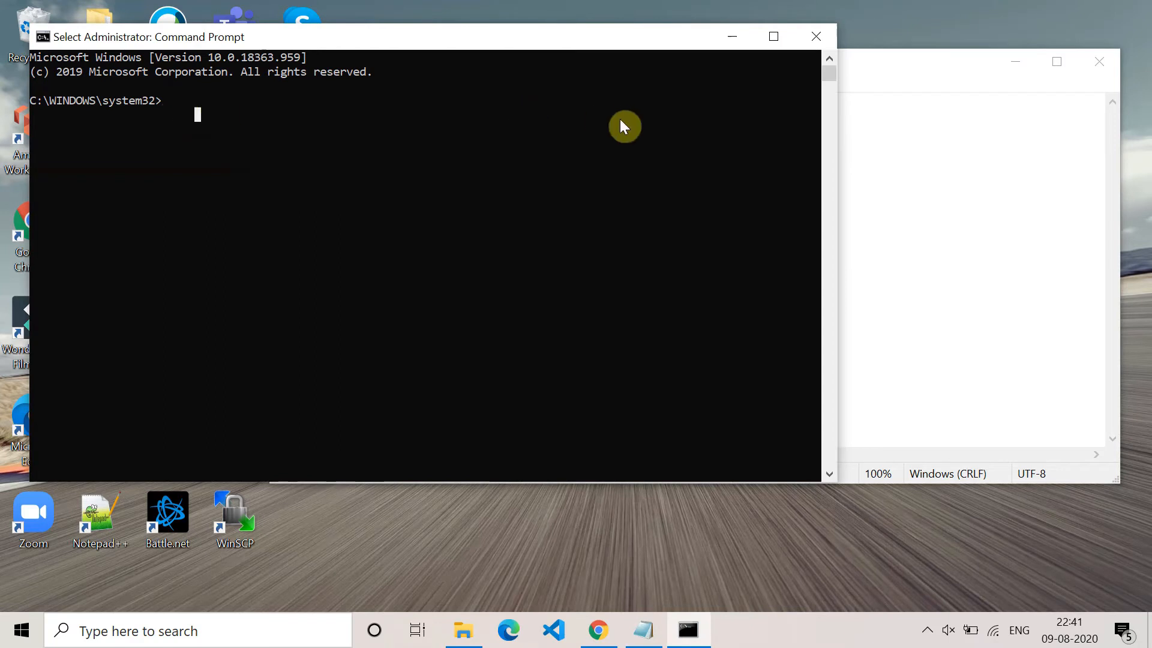
type("chkdsk /f C:")
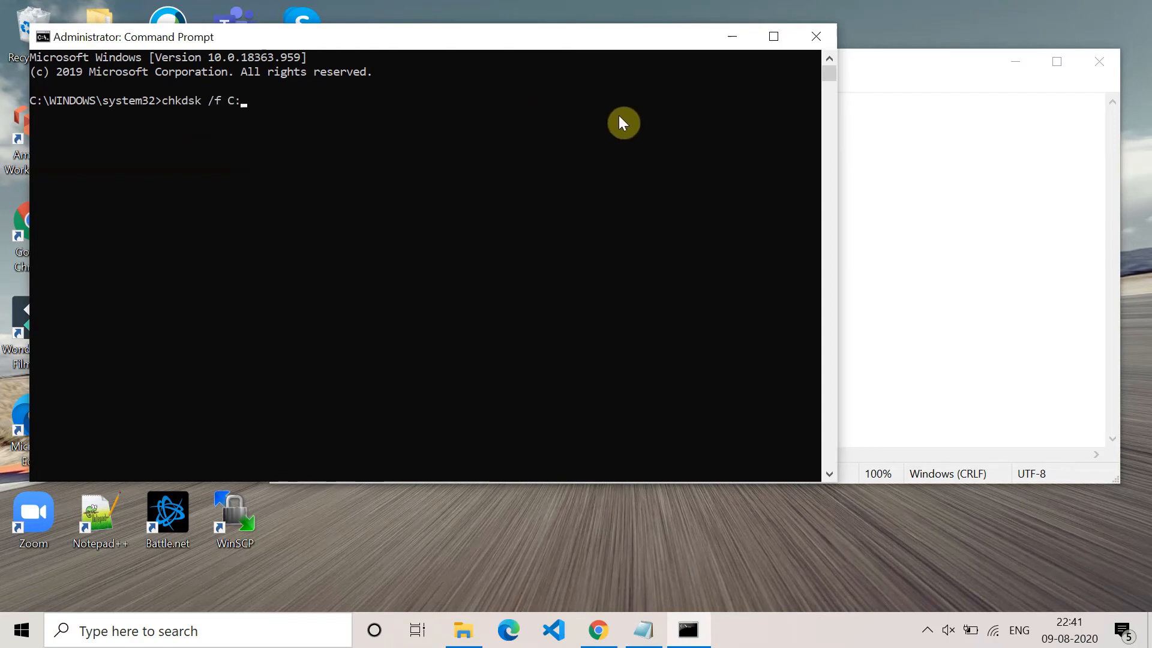
Step: Execute the chkdsk command for drive C: and answer Y to schedule the check for the next system restart
left_click(232, 102)
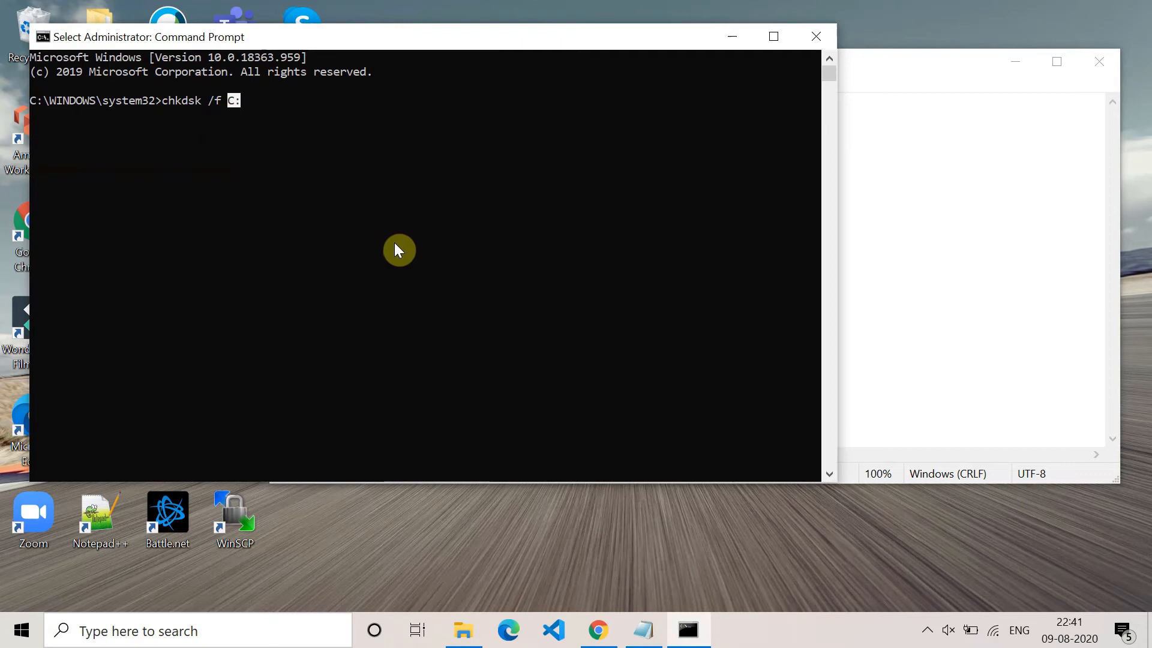
key("Escape")
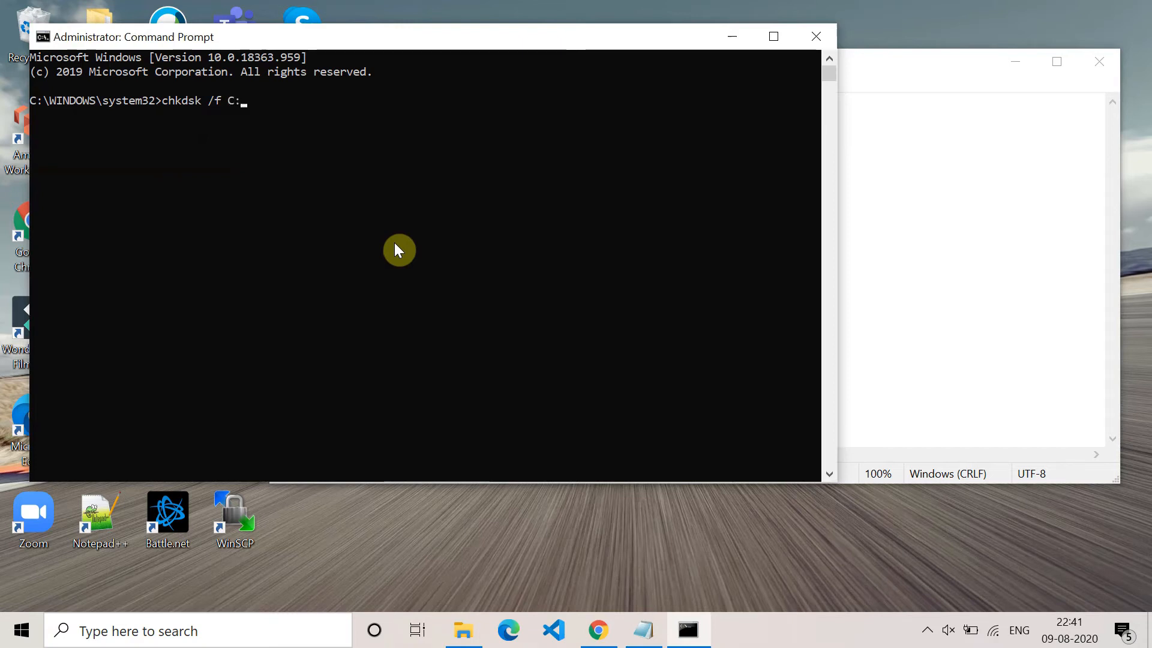
key("Return")
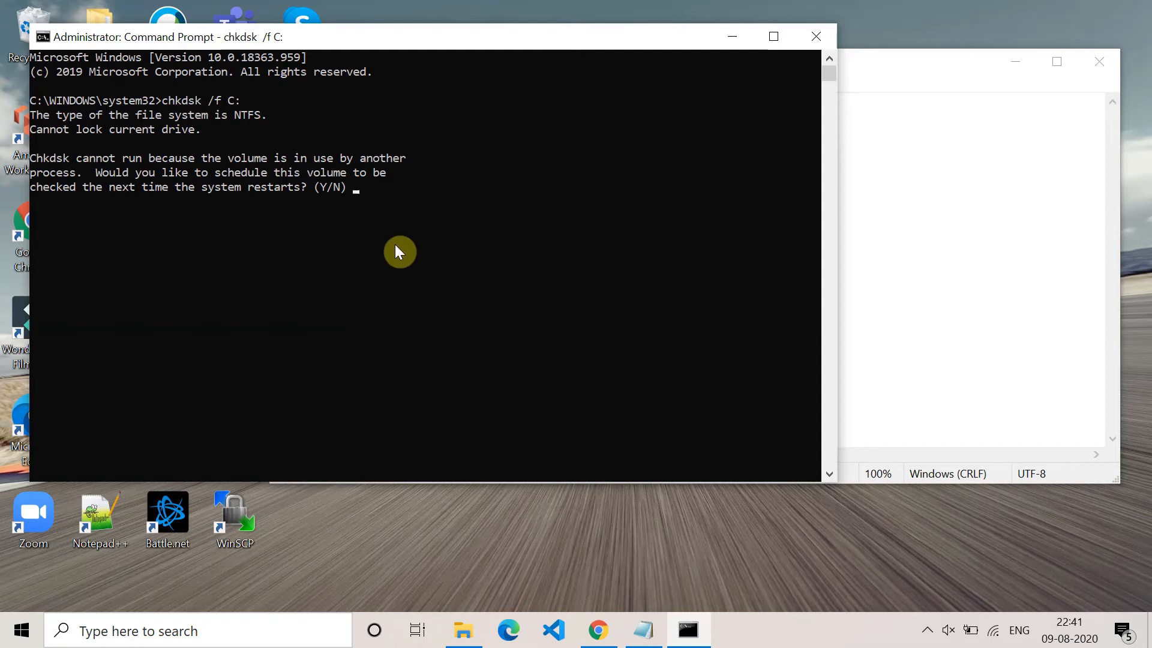
type("Y")
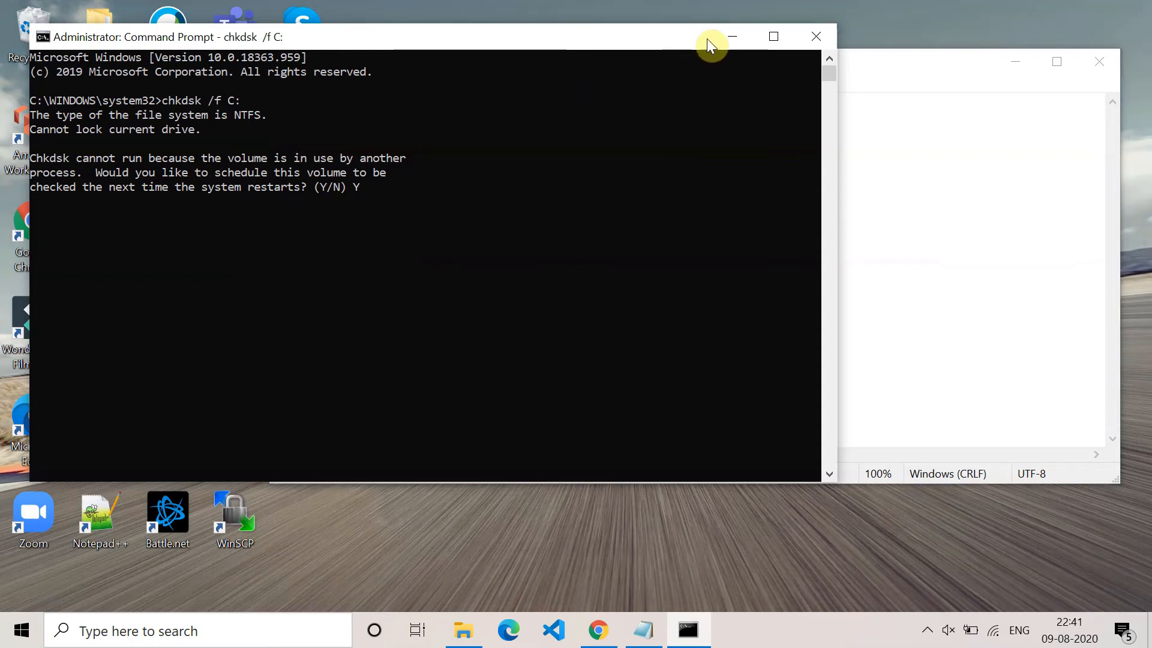
Step: Minimize the Command Prompt and Notepad windows, and restart the computer
left_click(731, 37)
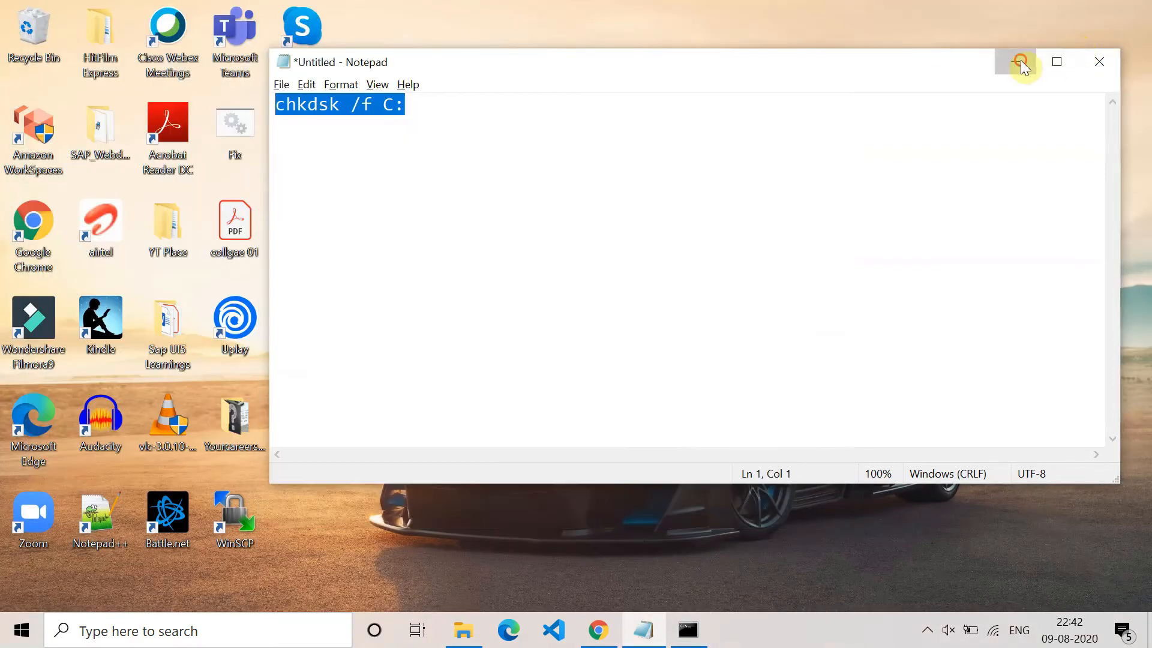
left_click(1021, 61)
left_click(22, 630)
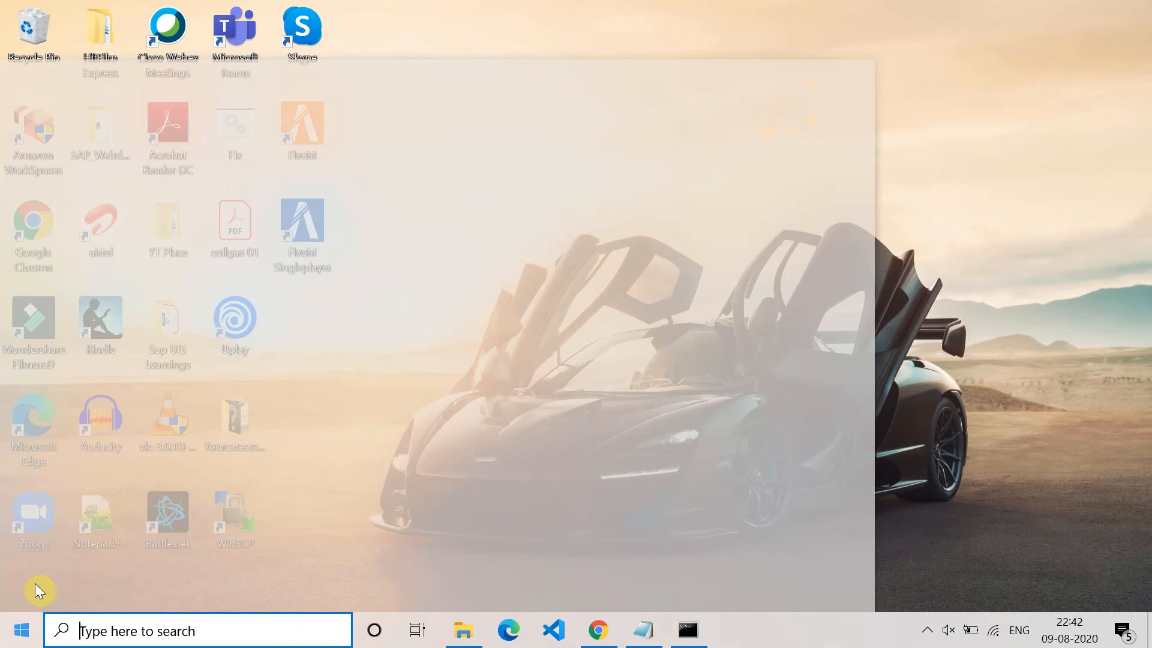
left_click(18, 594)
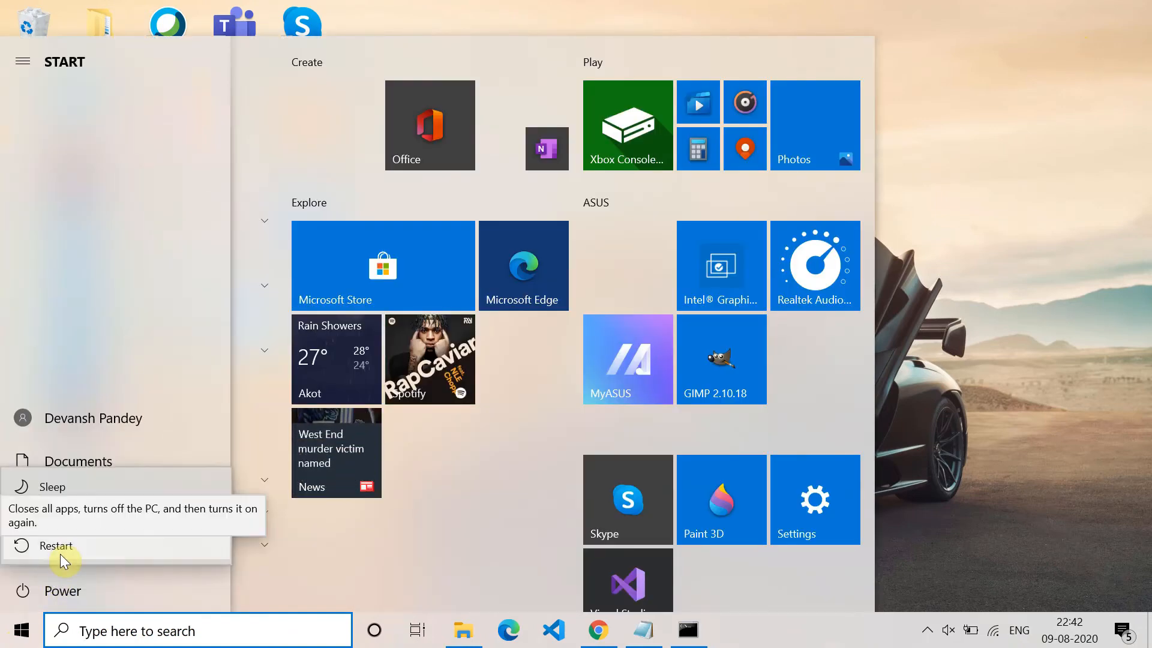
left_click(60, 547)
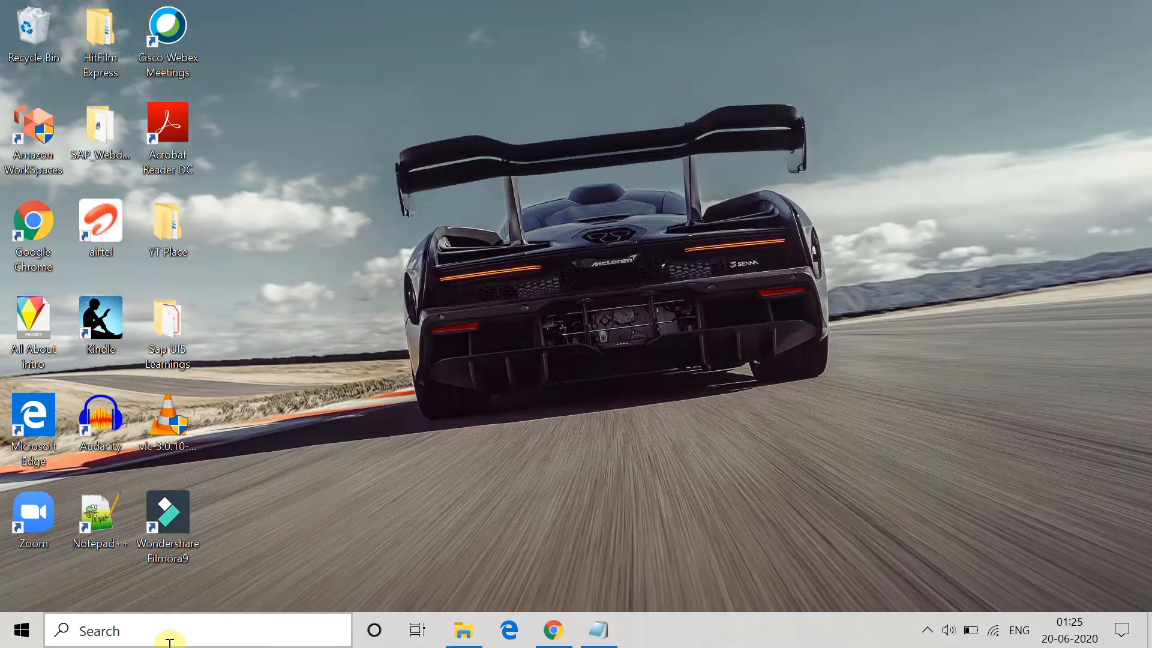
Step: Search Windows for cmd and open Command Prompt as administrator
left_click(168, 638)
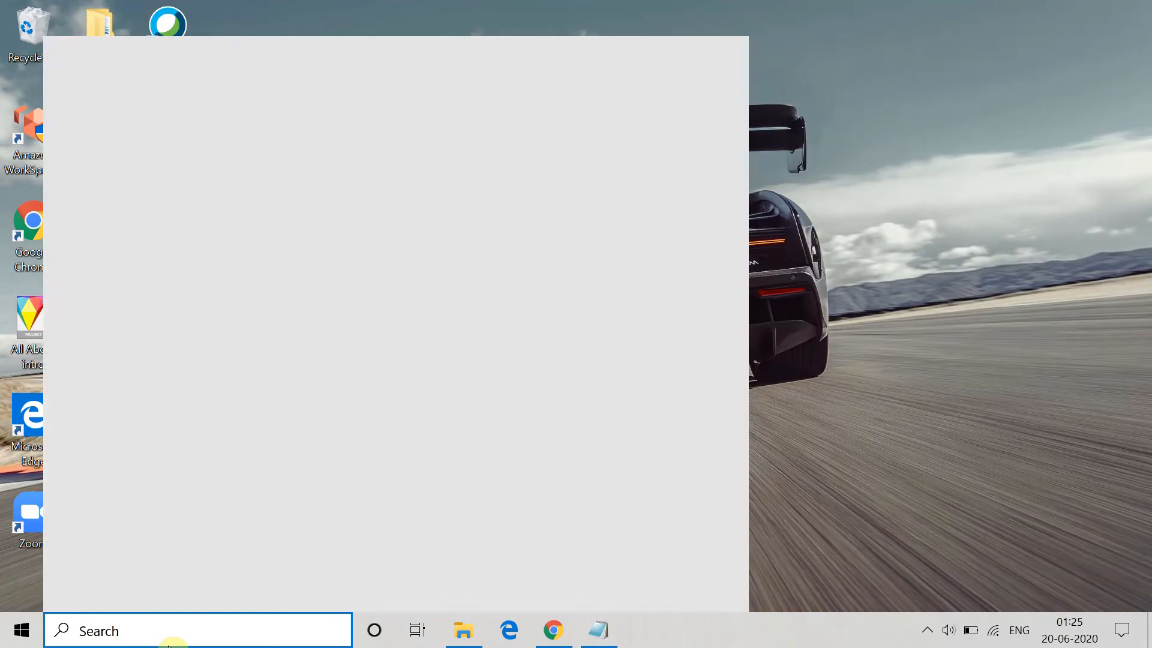
type("cmd")
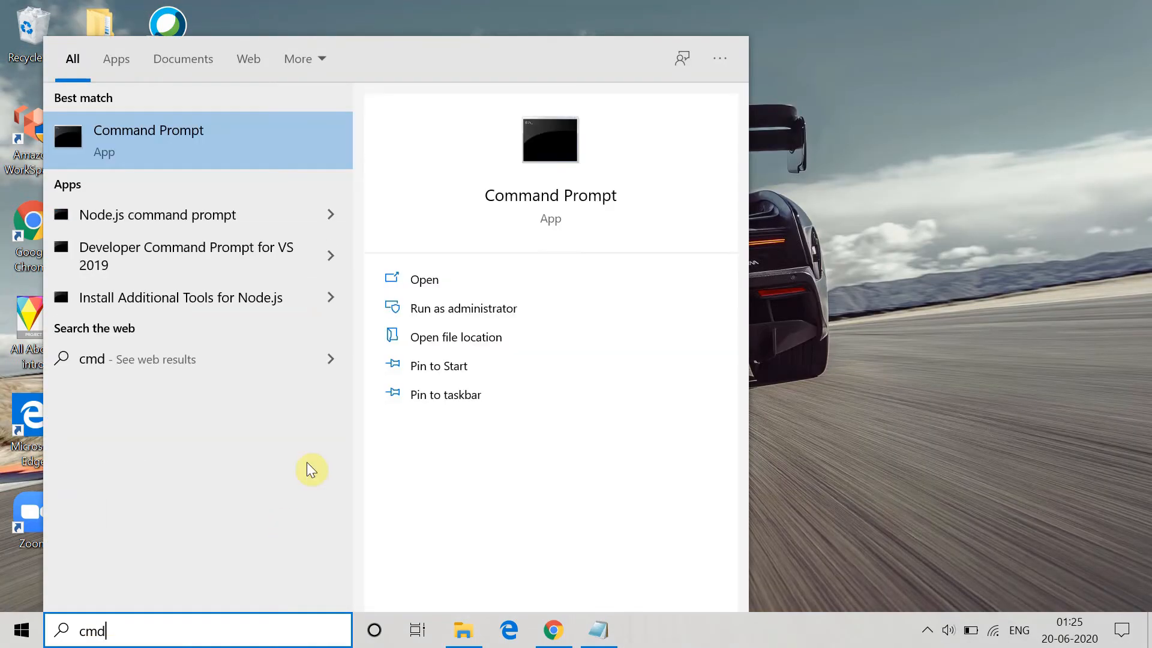
left_click(507, 313)
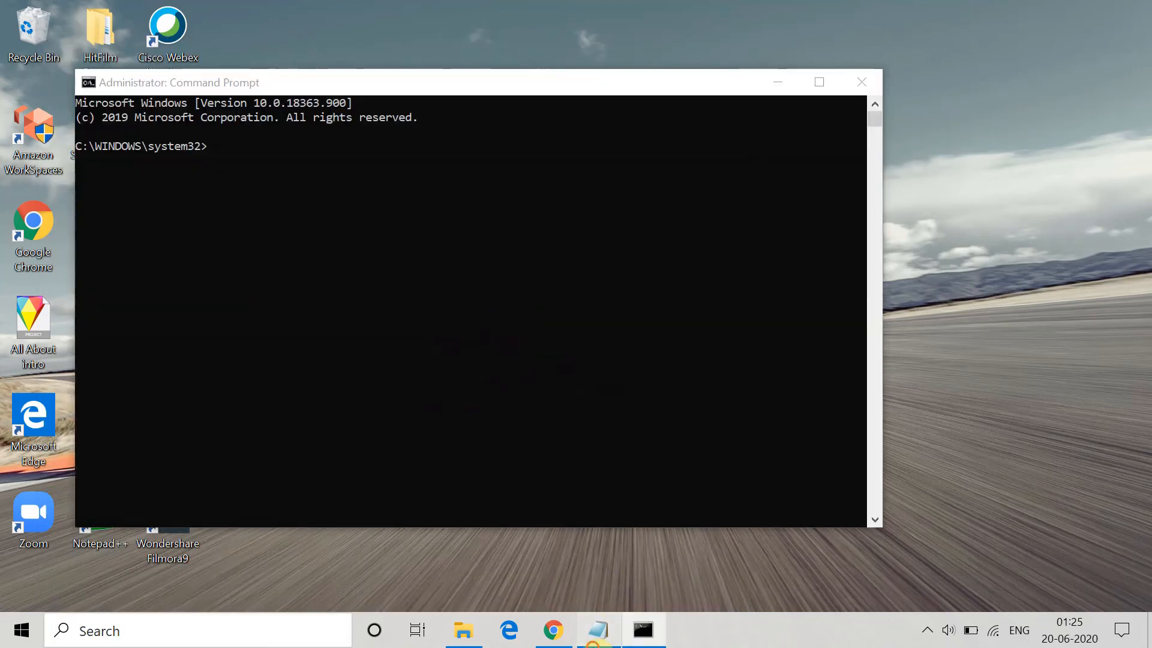
Step: Copy the command sfc /scannow from the open Notepad note and run it at the Command Prompt
left_click(599, 629)
left_click_drag(360, 329, 181, 335)
key("super+c")
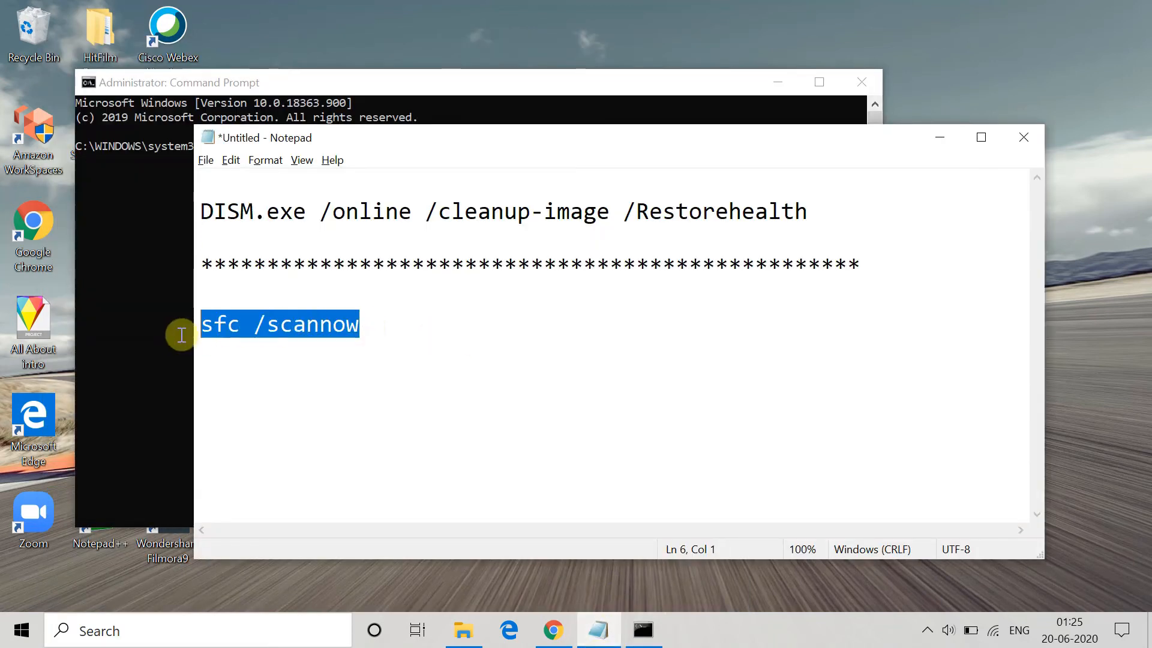
left_click(943, 119)
left_click(939, 137)
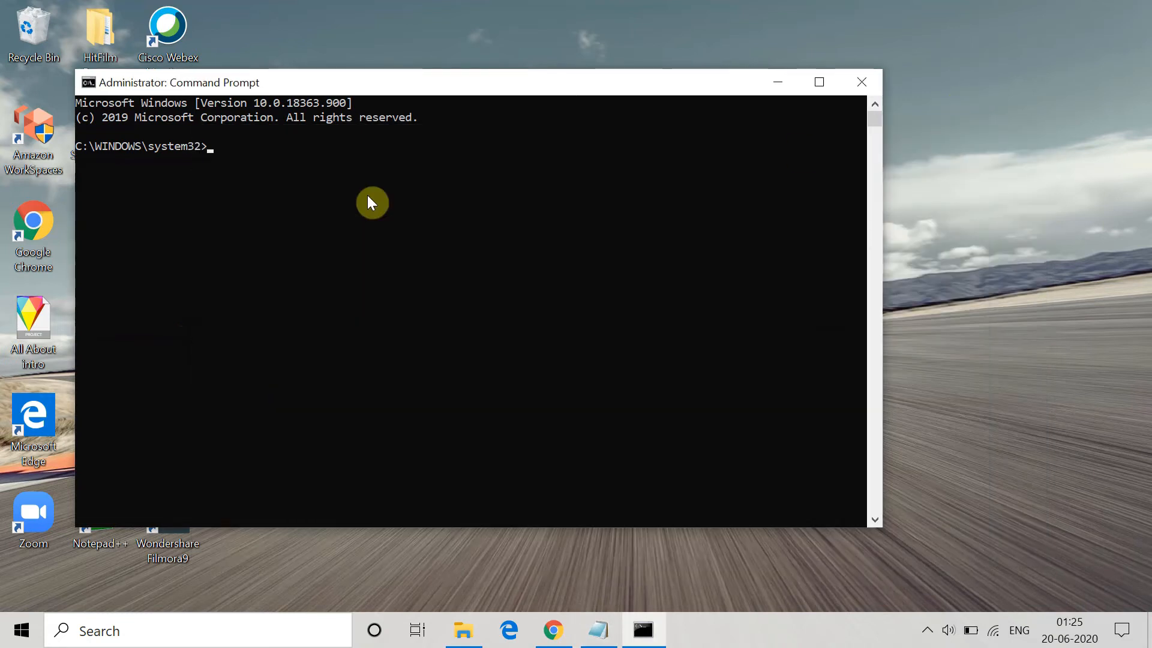
right_click(368, 198)
key("Return")
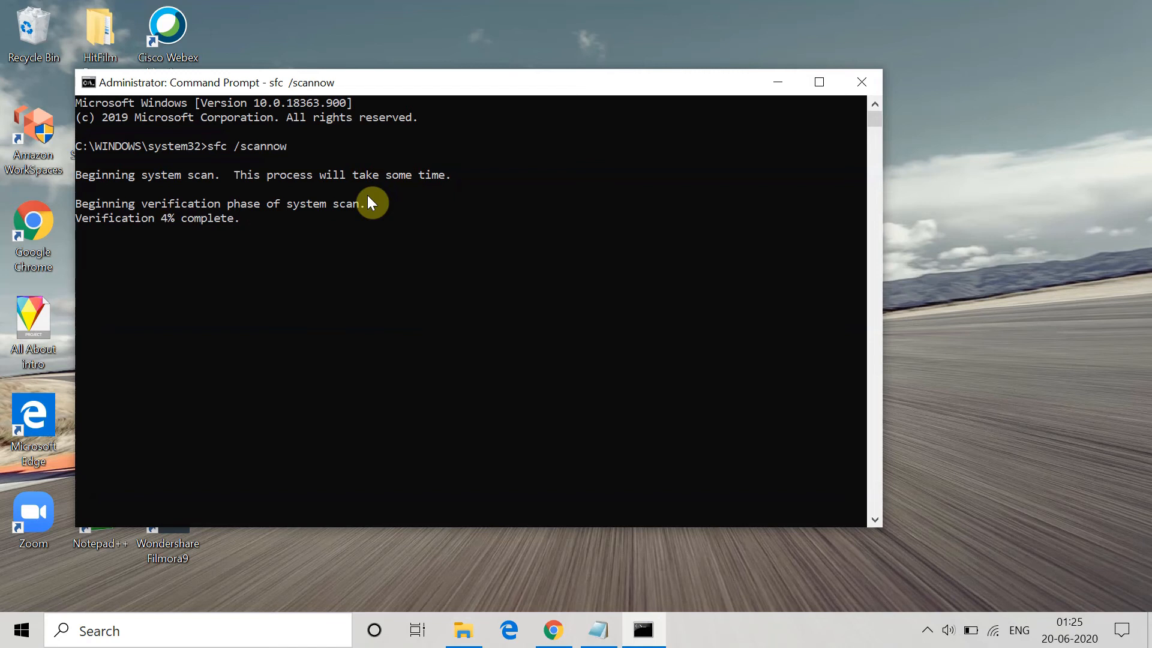
left_click(930, 630)
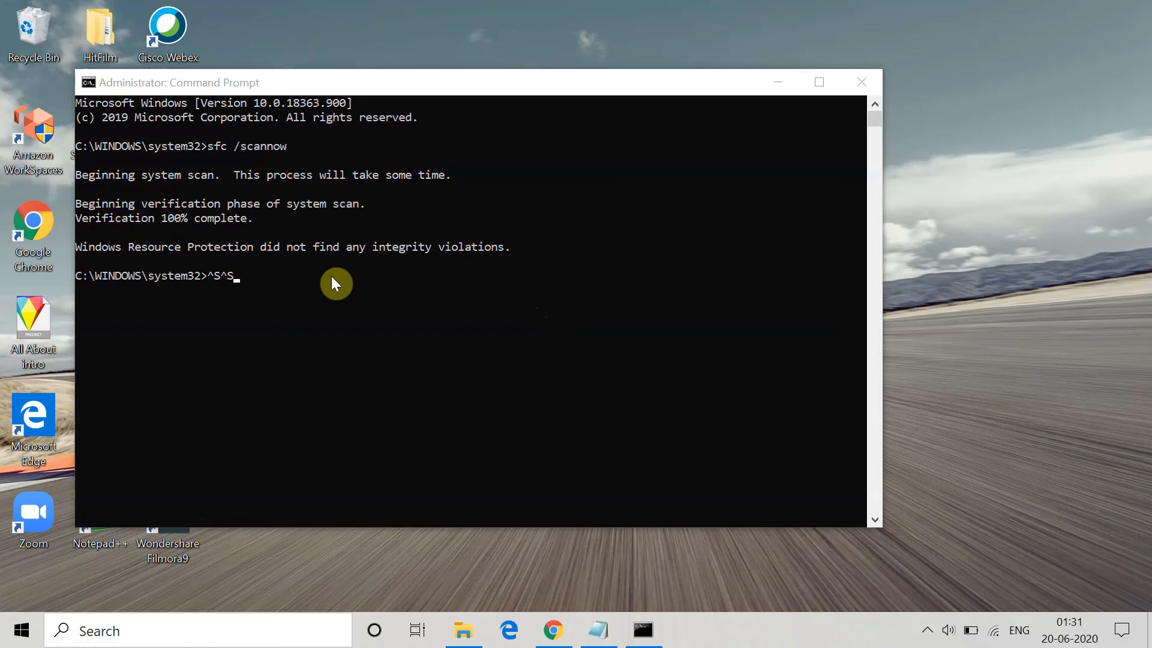
Step: Clear the stray characters at the prompt and close the Command Prompt with the exit command
left_click(237, 281)
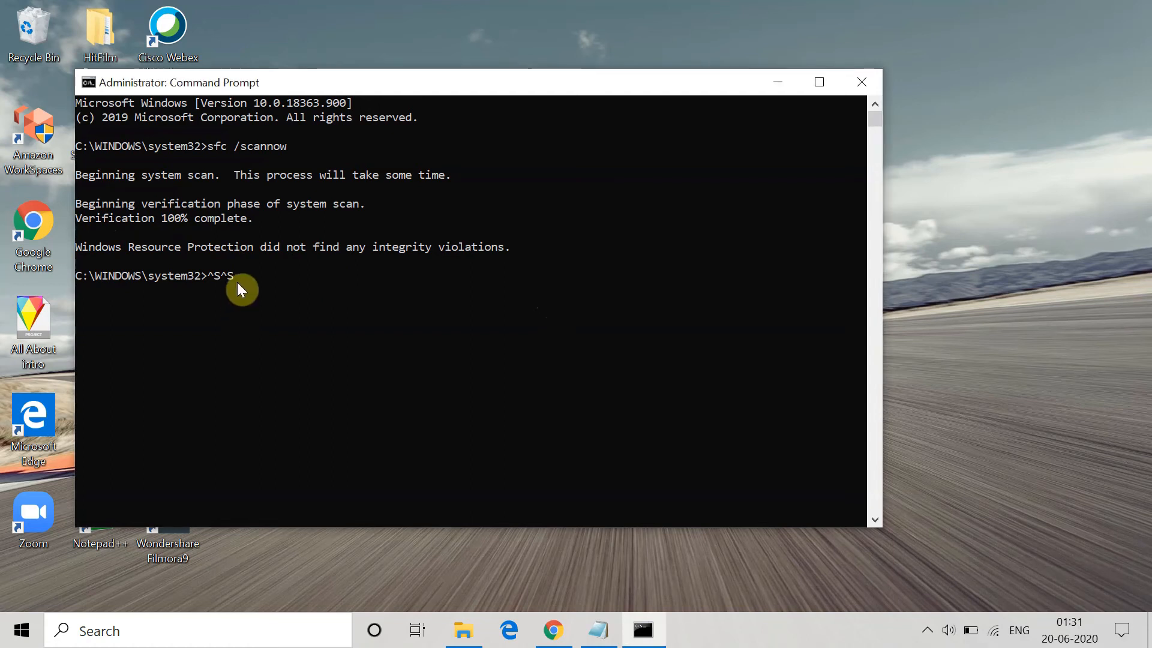
key("Escape")
type("exit")
key("Return")
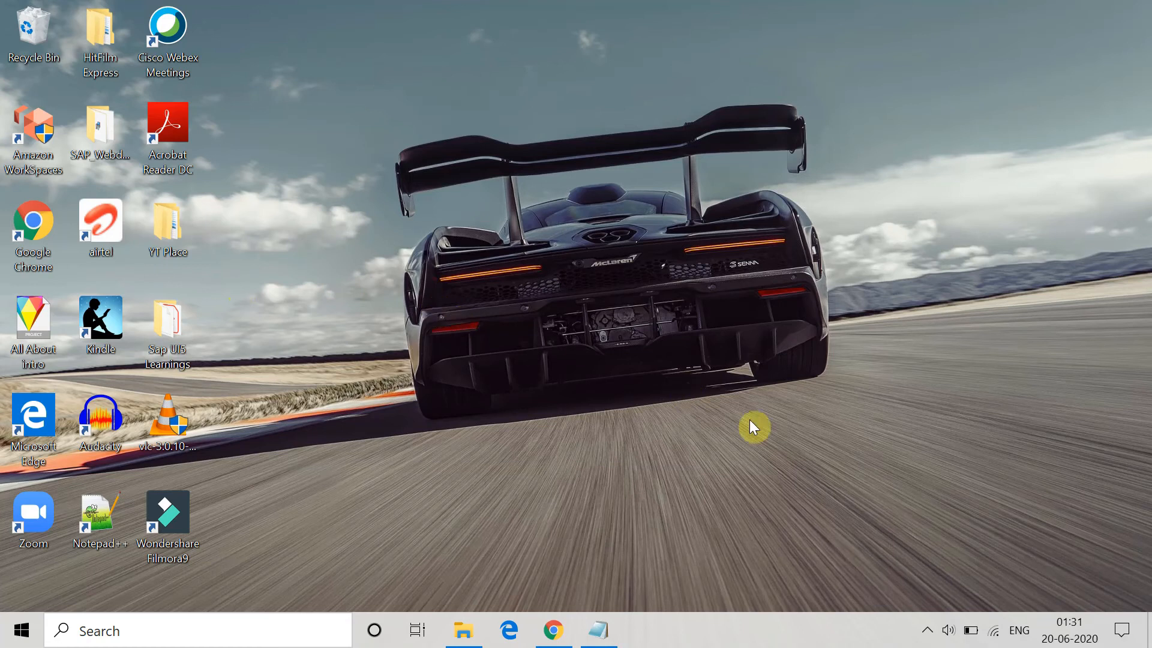
left_click(924, 631)
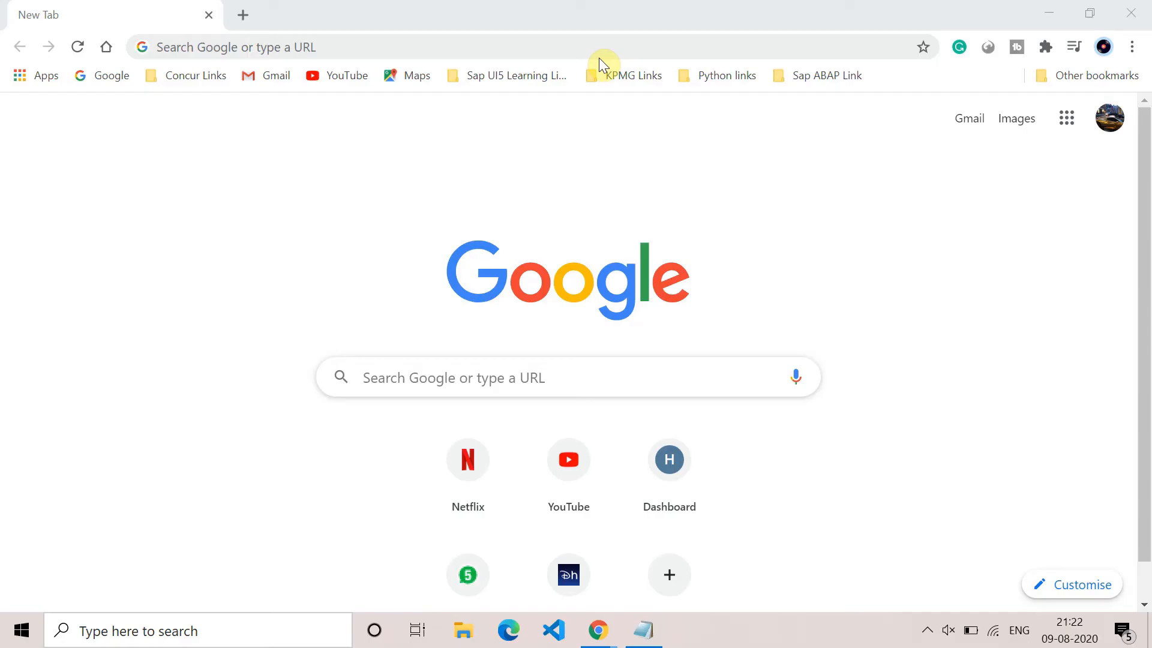
Step: Search Google in Chrome for "isdone.dll file download"
type("i")
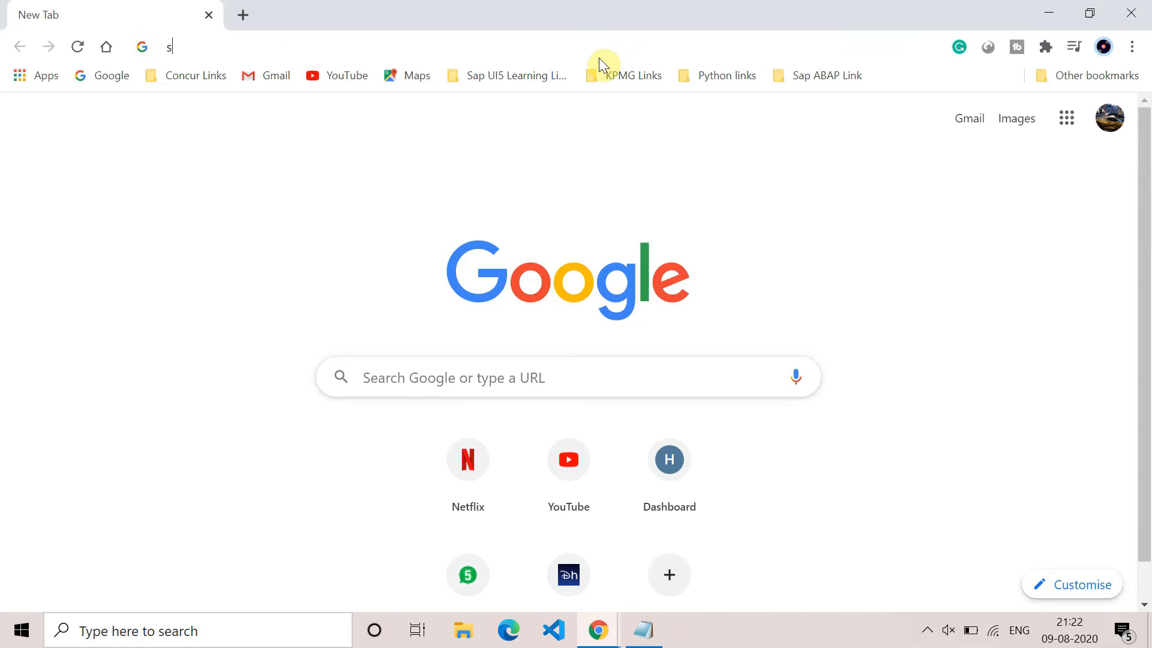
key("BackSpace")
type("isdone.dll file")
key("Down")
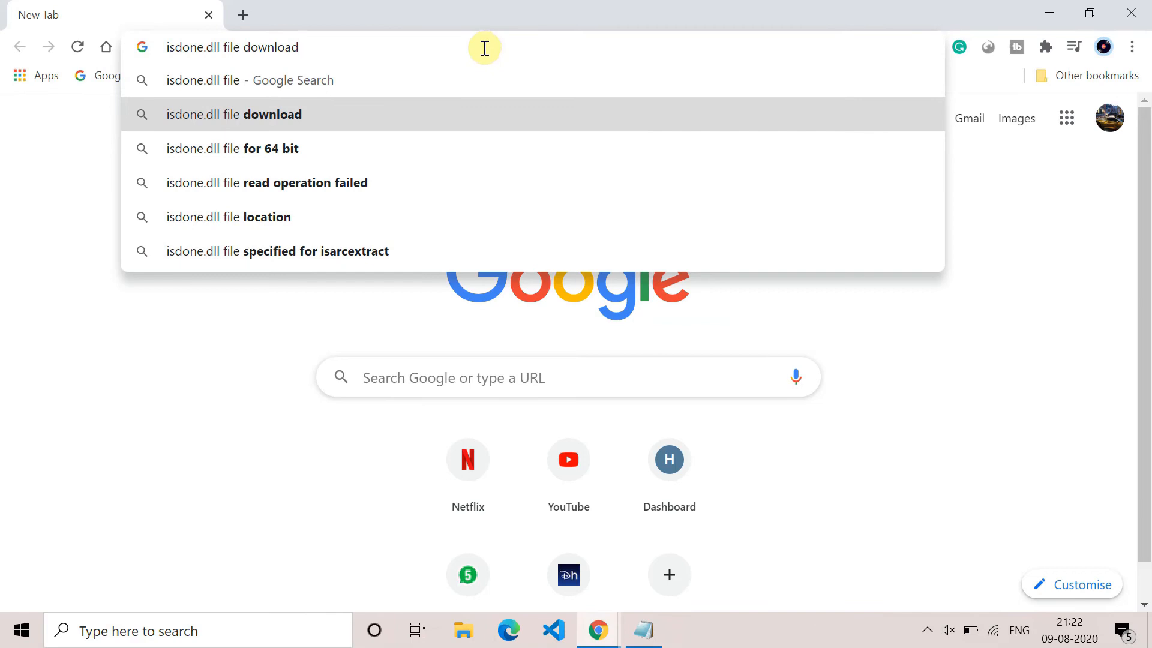
key("Return")
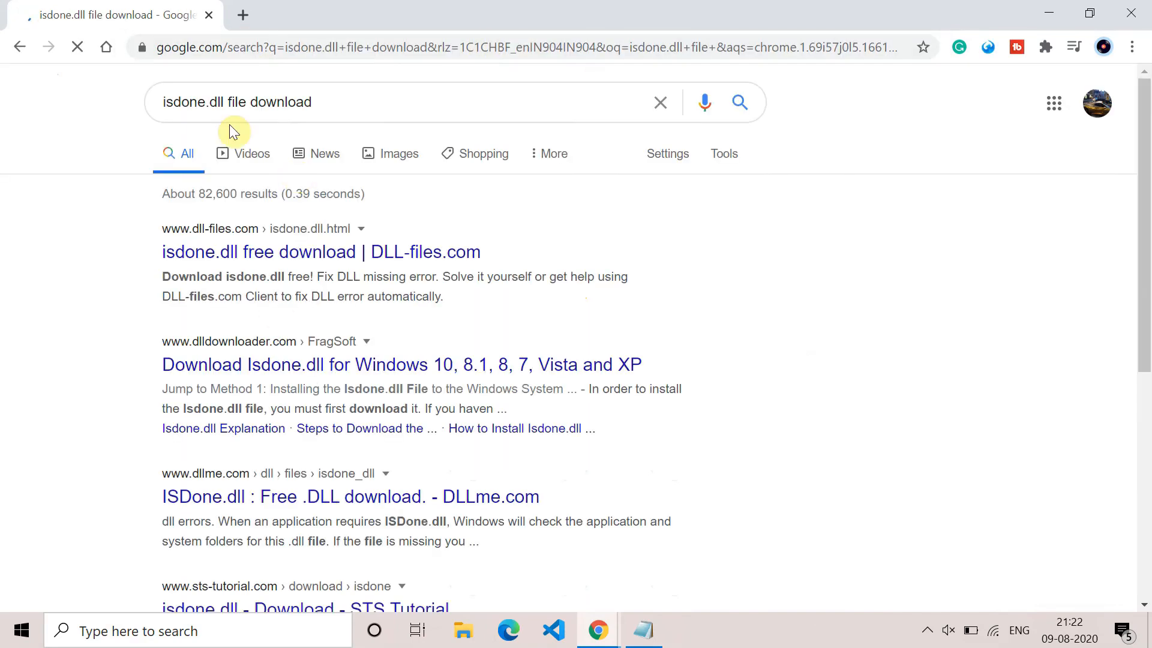
Step: Open the DLL-files.com result for isdone.dll and download version 0.5.0.0
left_click(280, 254)
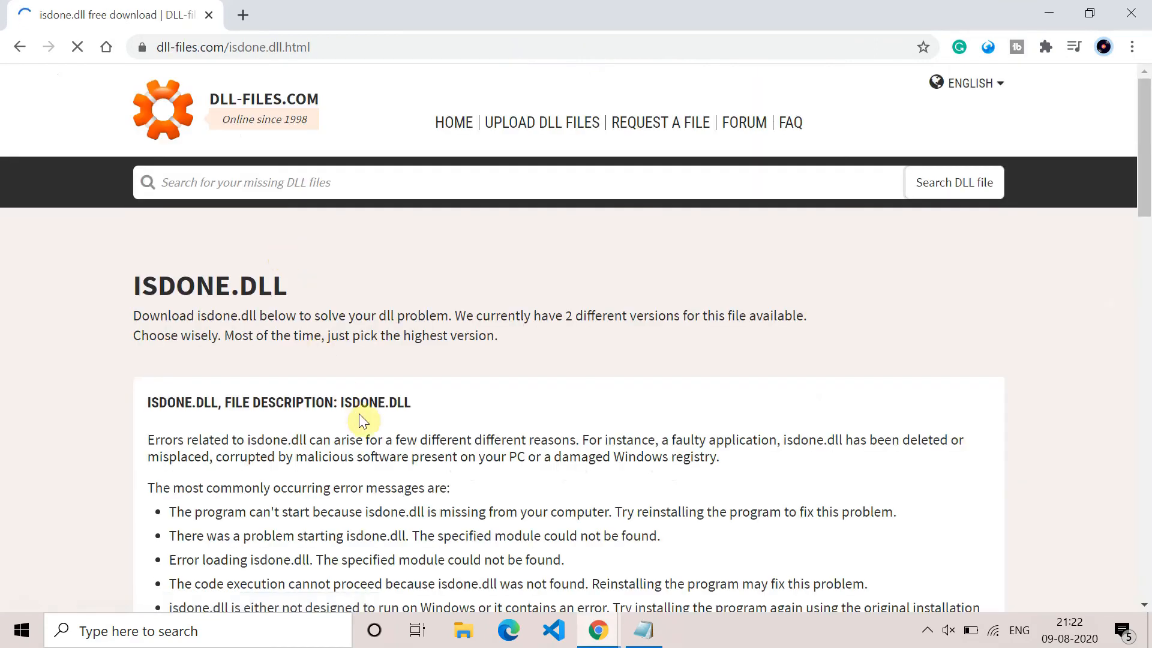
scroll(359, 413, "down", 15)
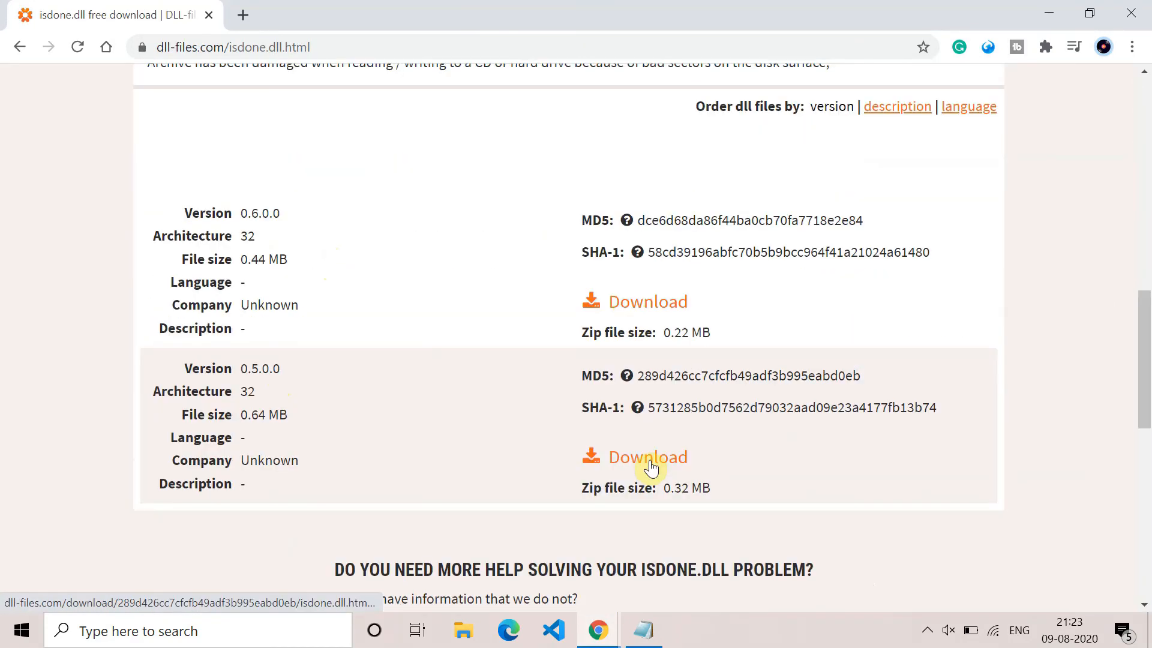
left_click(650, 468)
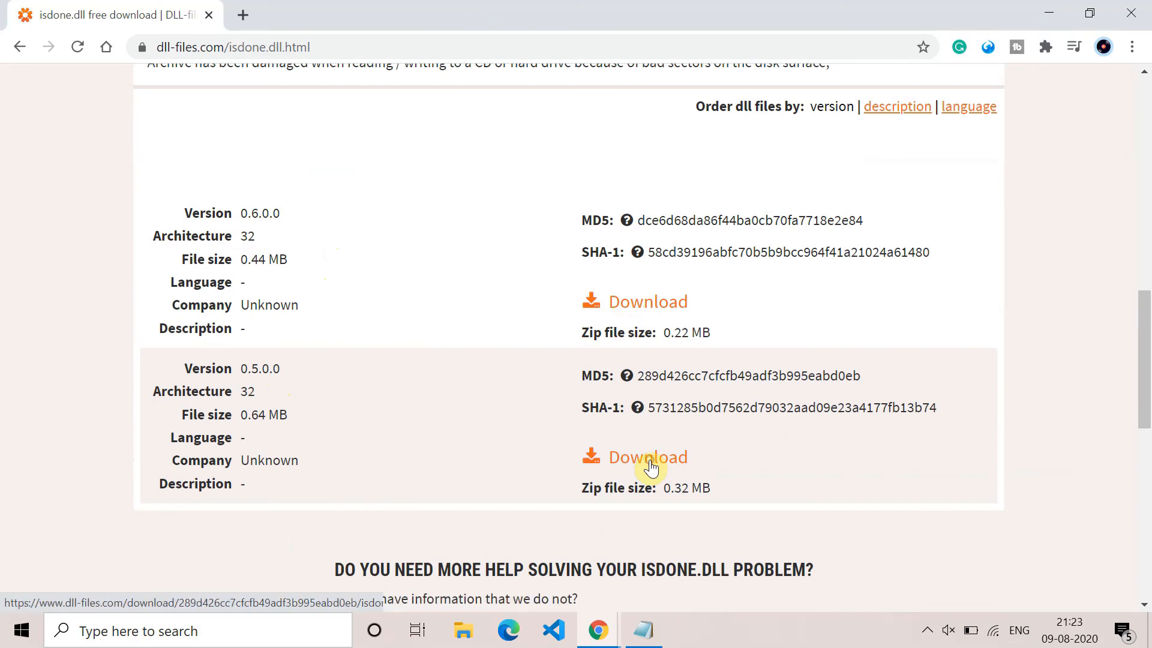
Step: Search the DLL-files.com site for unarc.dll
left_click(414, 186)
type("unar")
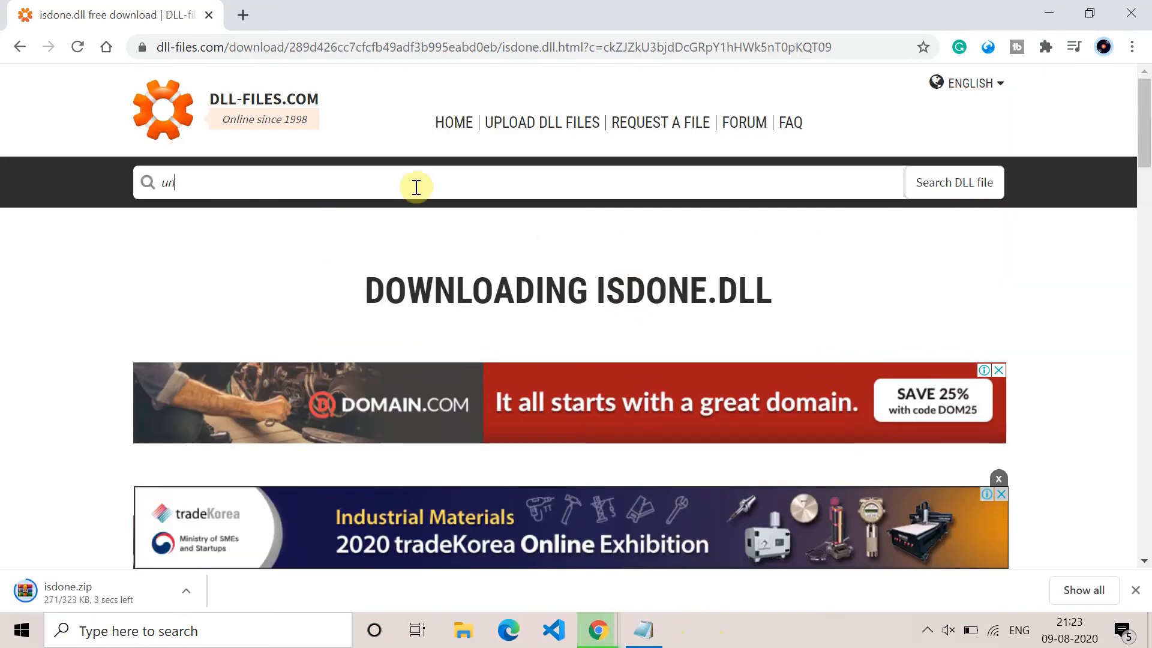
key("BackSpace")
key("BackSpace")
key("BackSpace")
key("BackSpace")
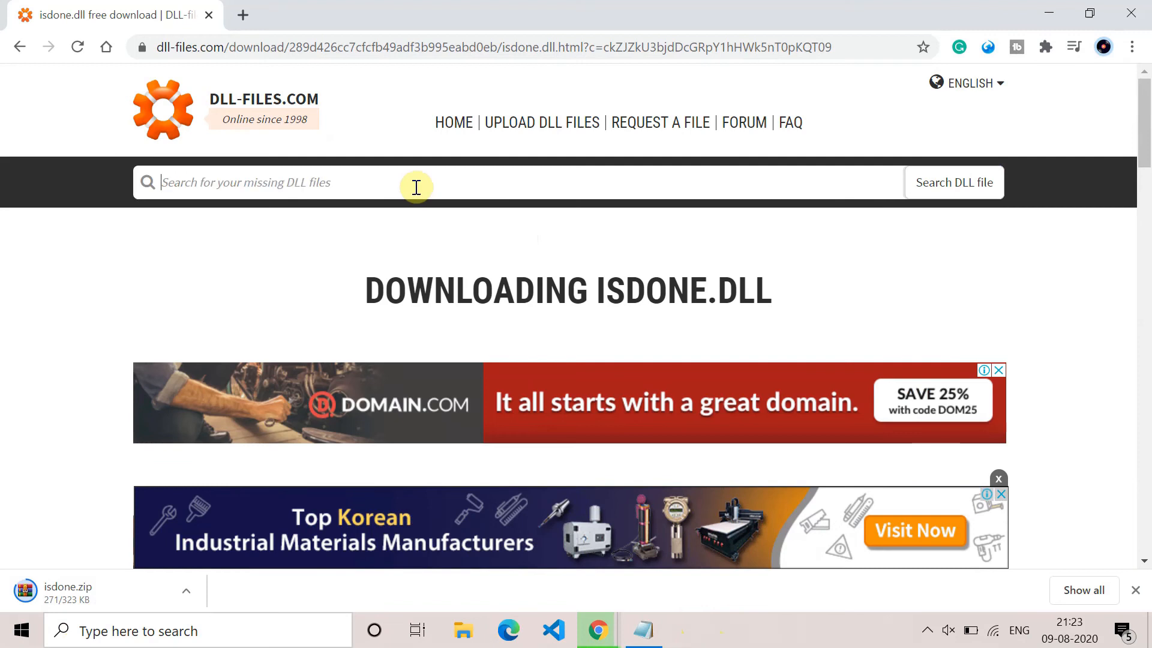
type("un")
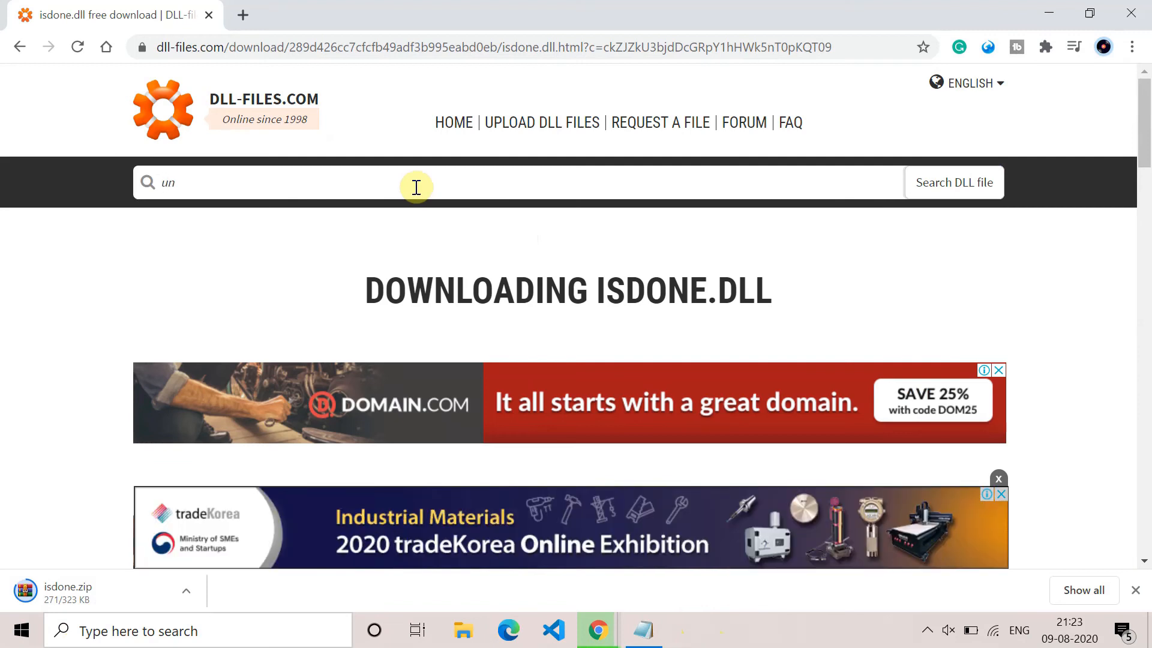
type("arc")
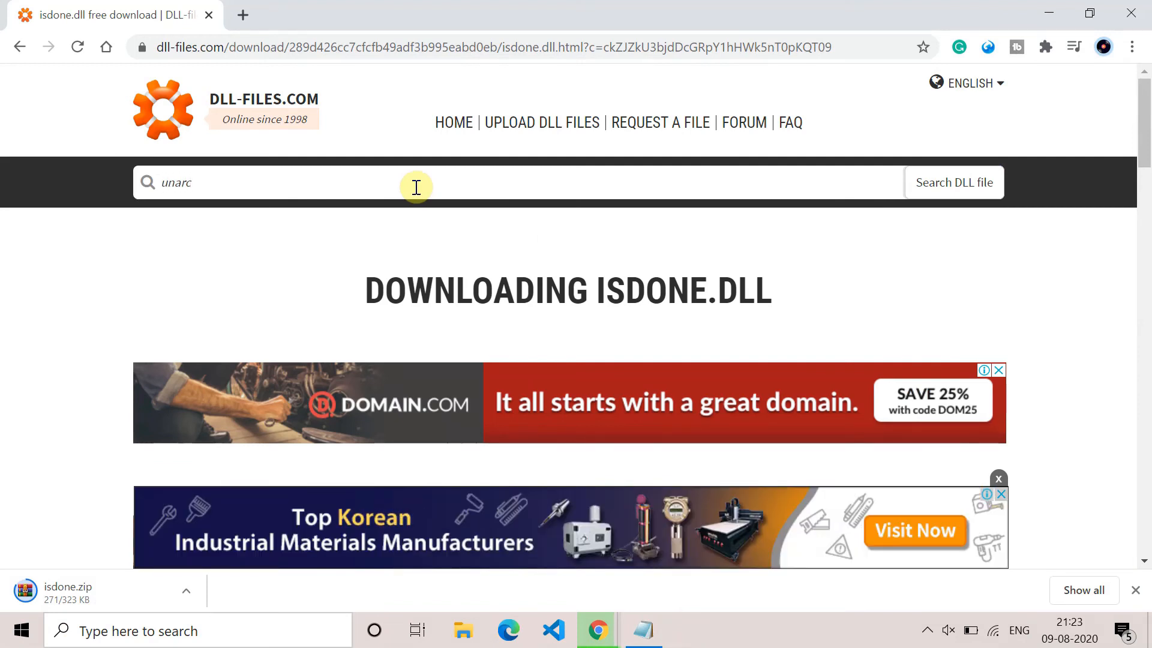
type(".dll")
left_click(918, 186)
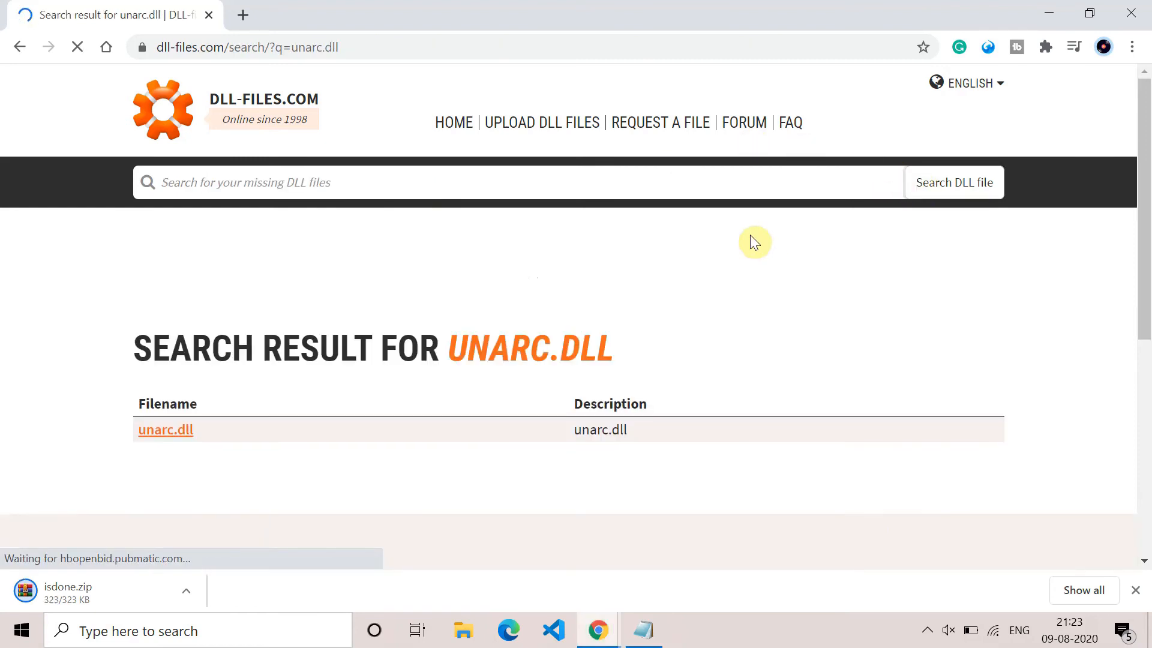
scroll(694, 415, "down", 2)
scroll(693, 415, "down", 2)
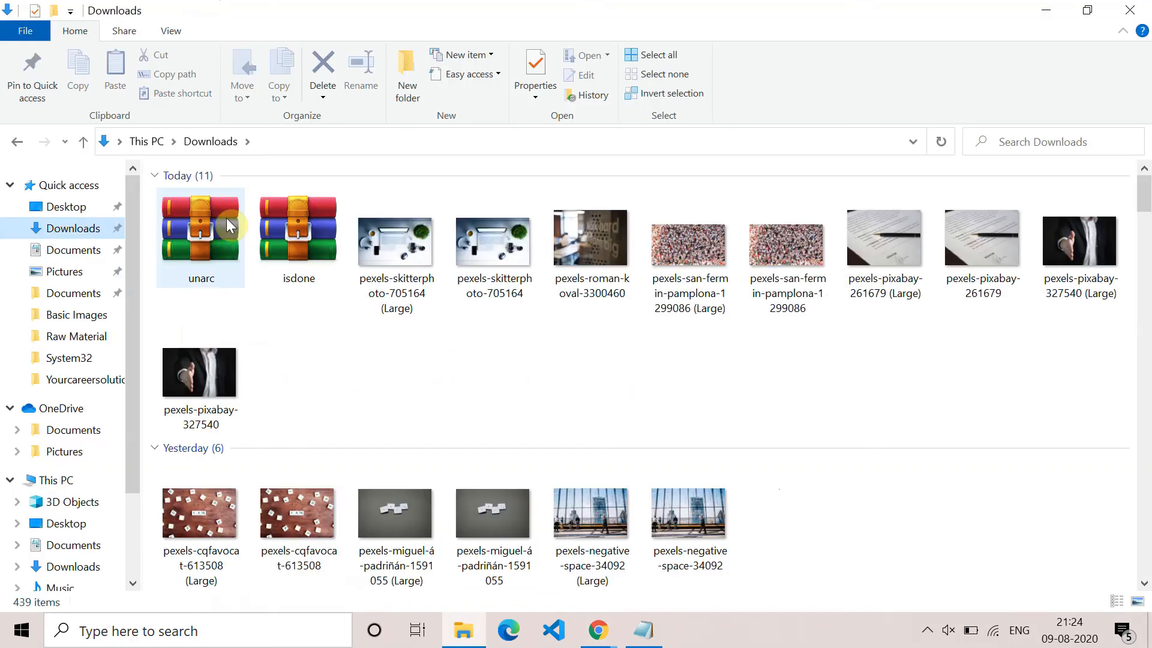
Step: Extract the downloaded unarc archive in the Downloads folder of File Explorer
left_click(225, 221)
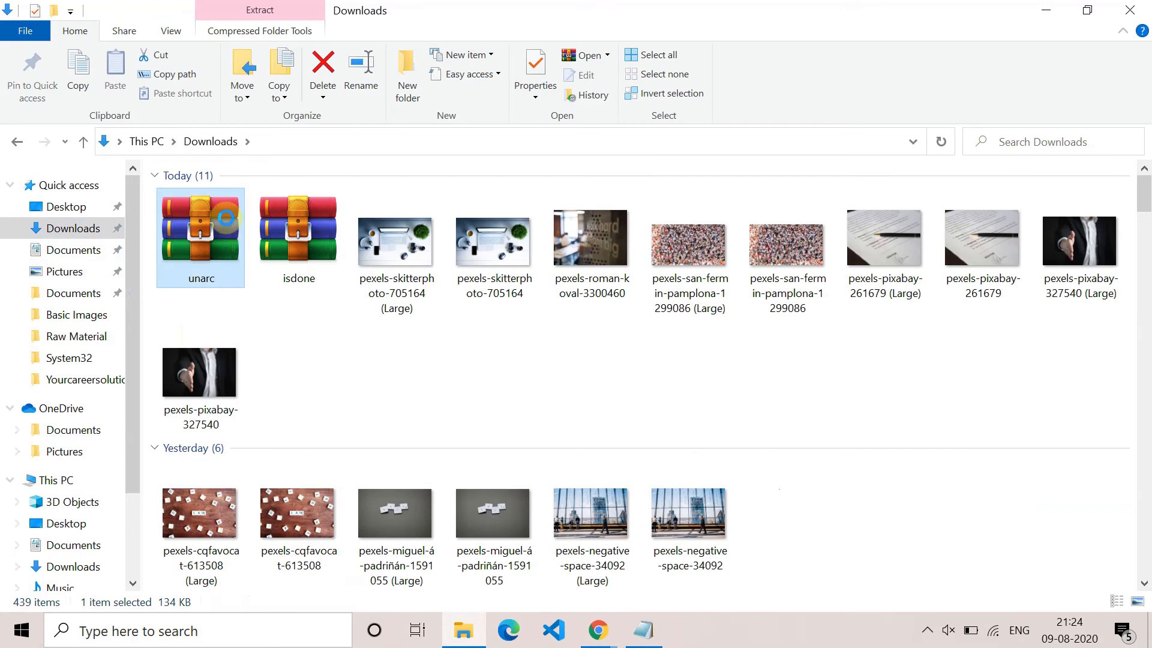
right_click(227, 222)
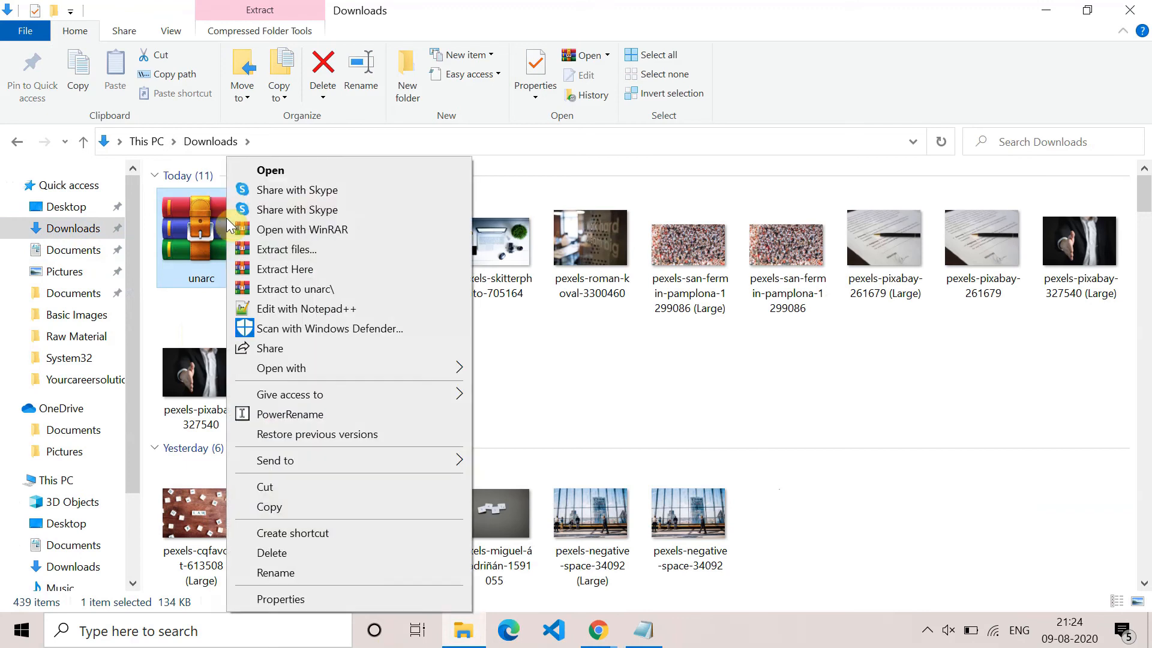
left_click(274, 270)
Step: Examine the files in the extracted isdone folder and go to the System32 folder
left_click(285, 372)
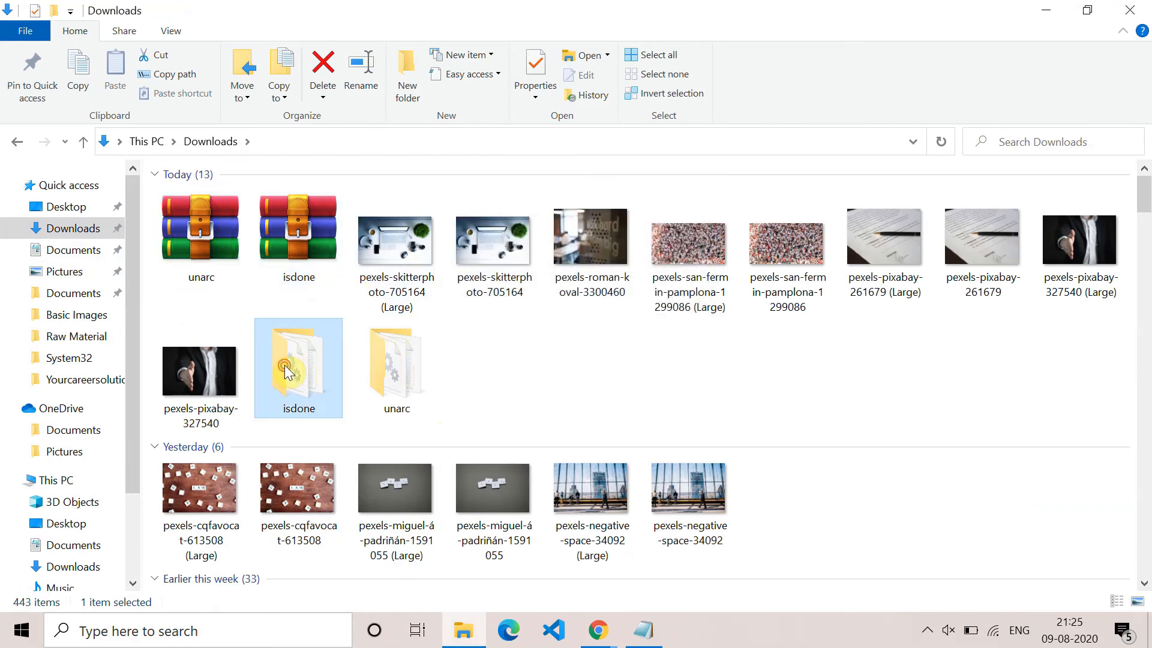
double_click(285, 371)
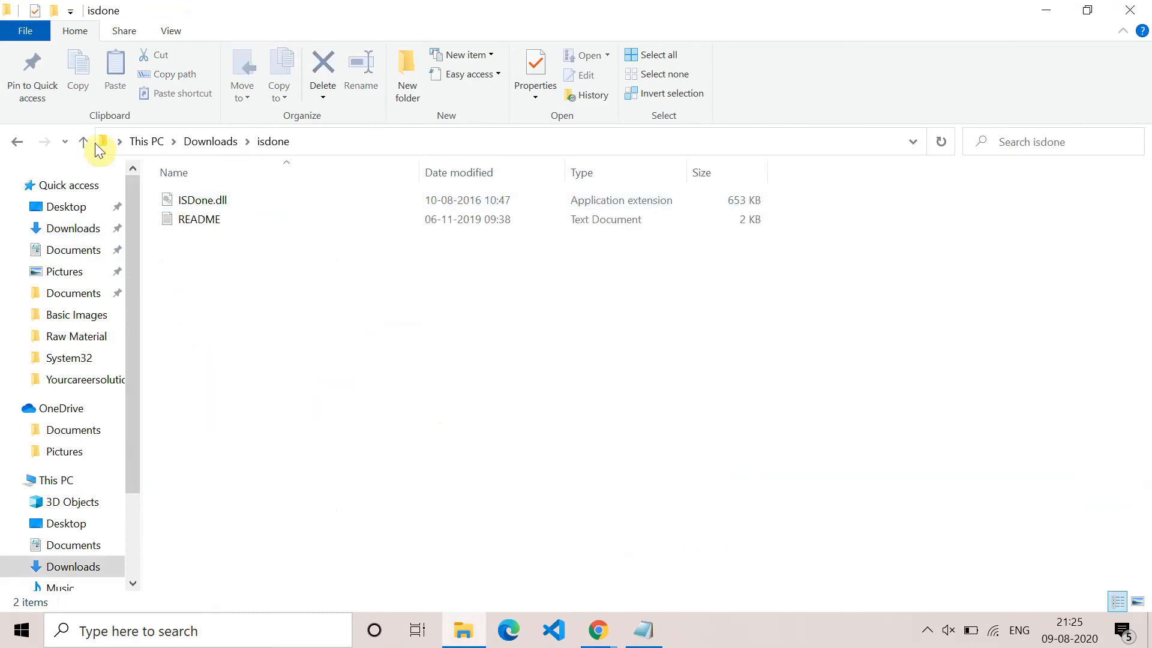
left_click(14, 143)
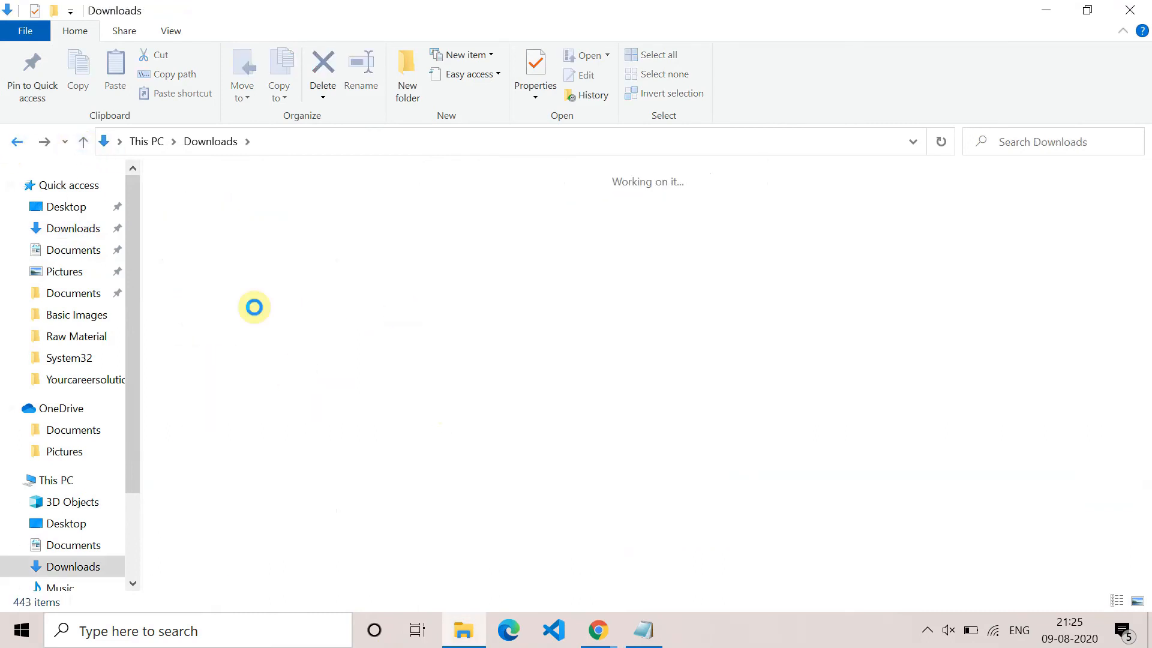
double_click(405, 357)
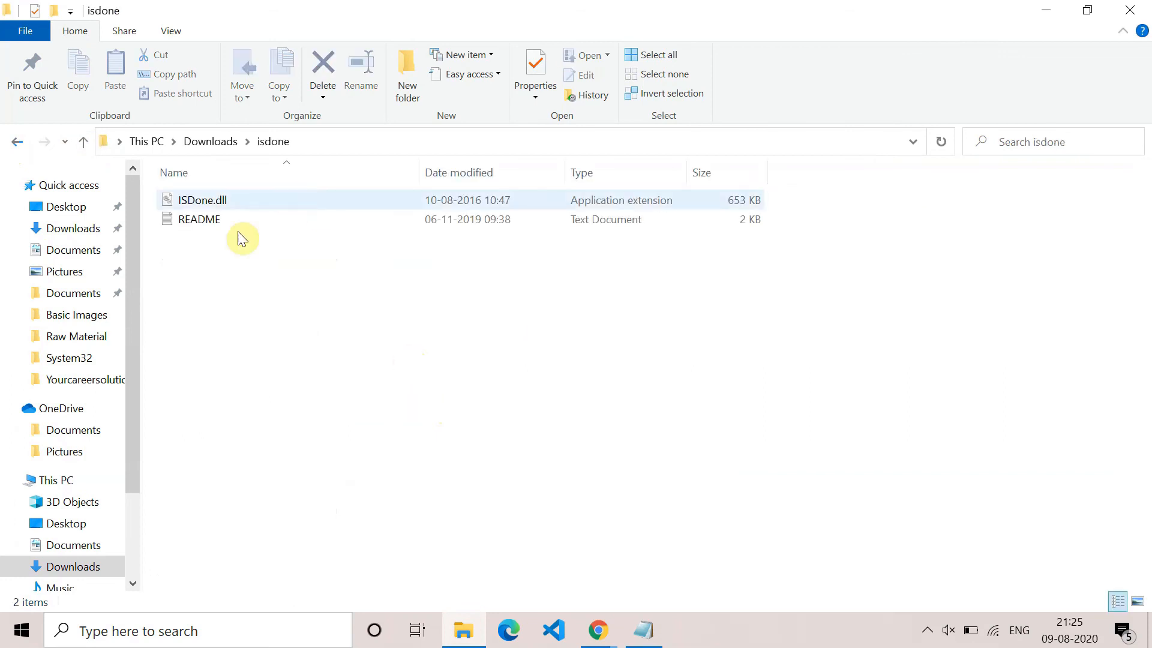
left_click(22, 141)
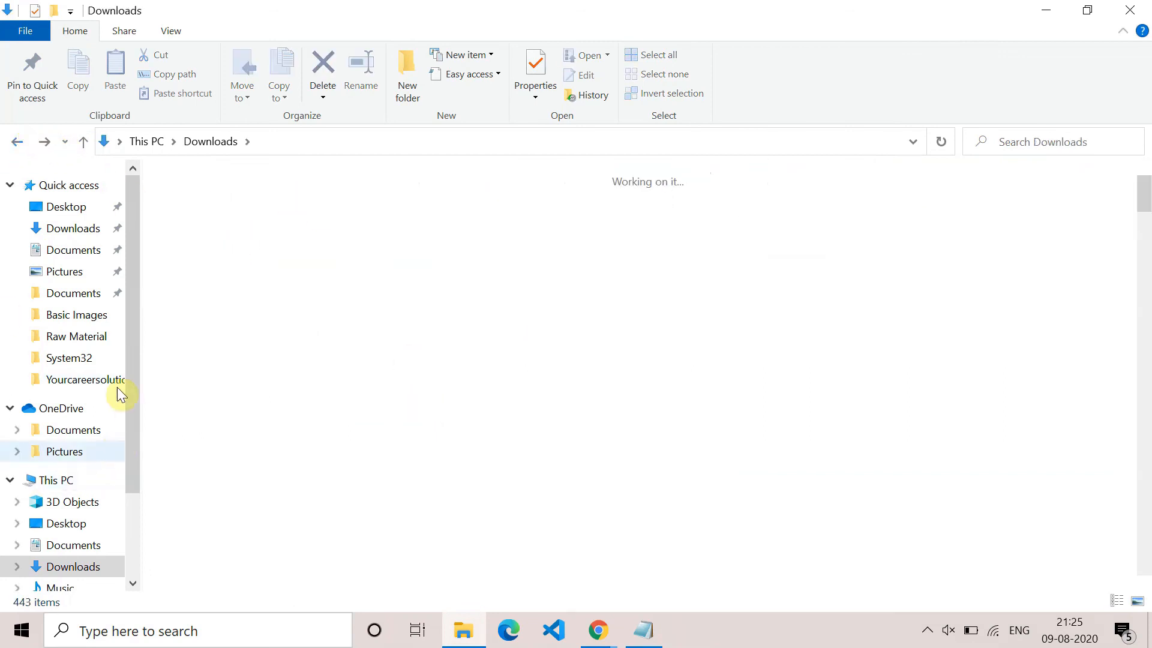
left_click(68, 359)
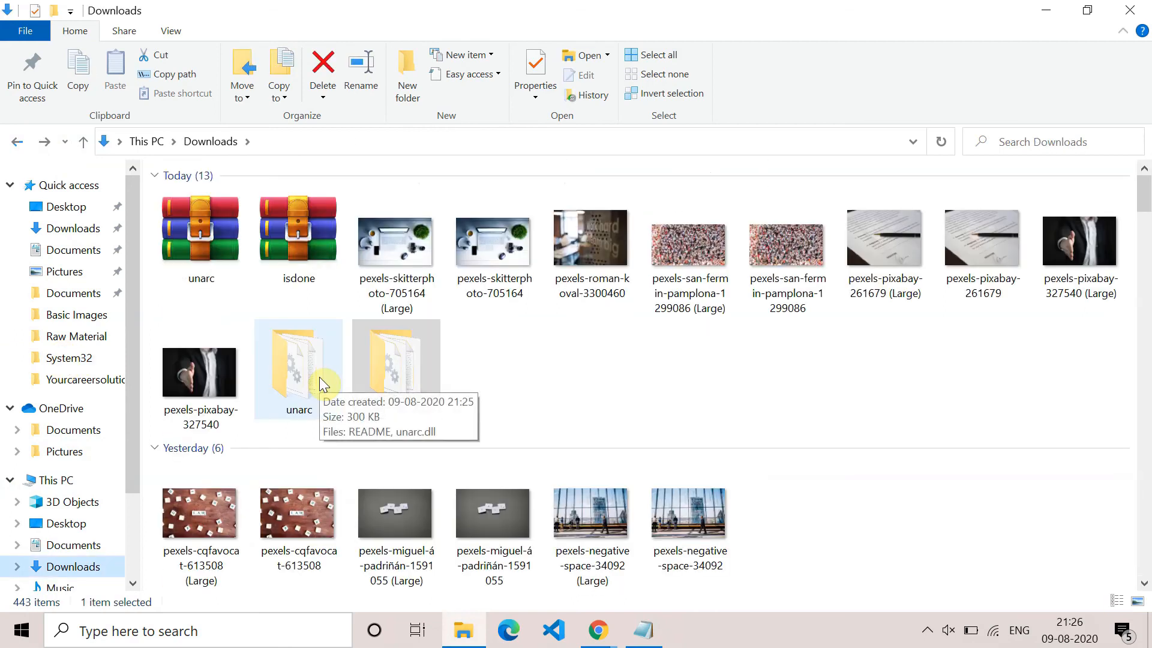
Step: Try to move unarc.dll from the extracted unarc folder in Downloads into C:\WINDOWS\System32
double_click(298, 367)
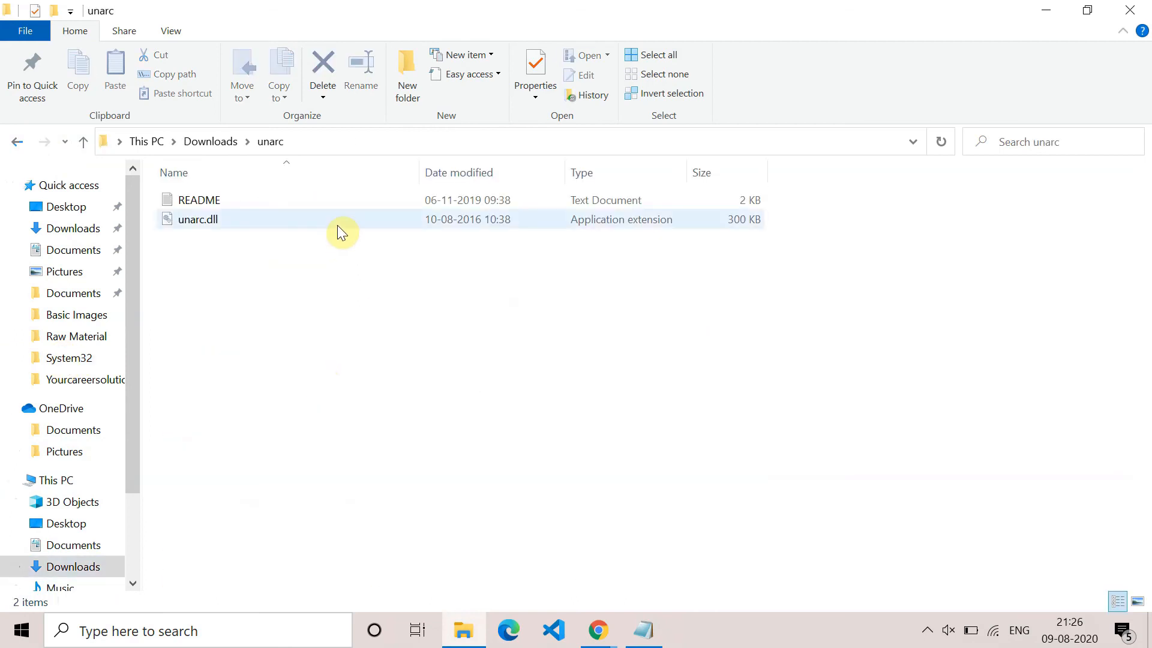
left_click(338, 226)
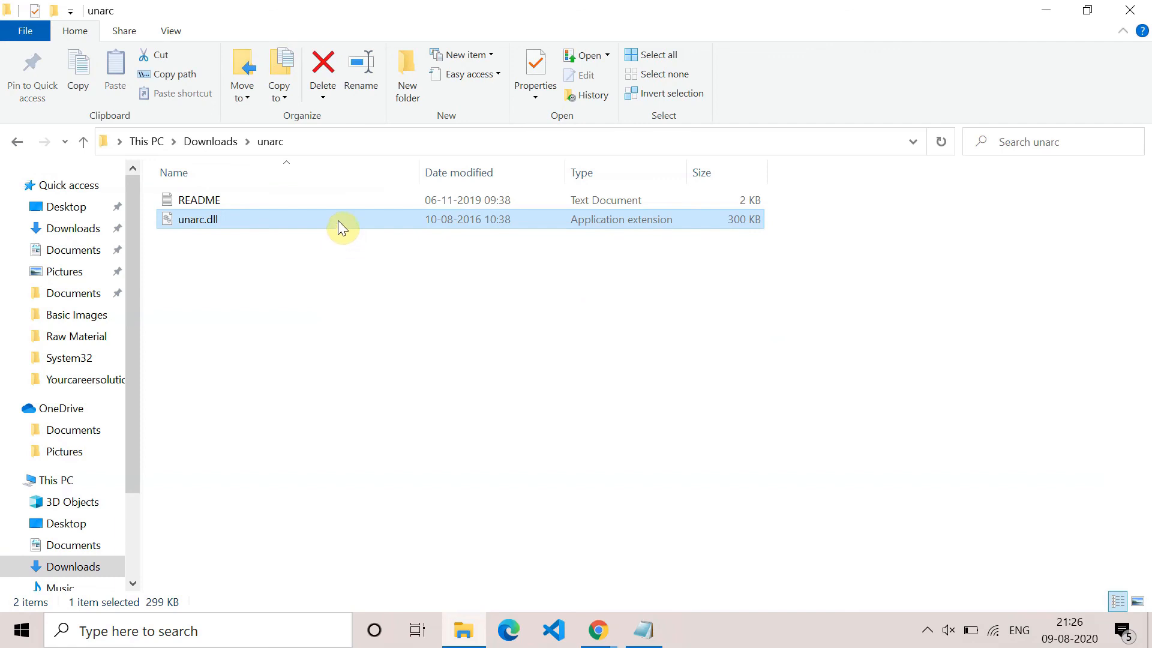
left_click(85, 359)
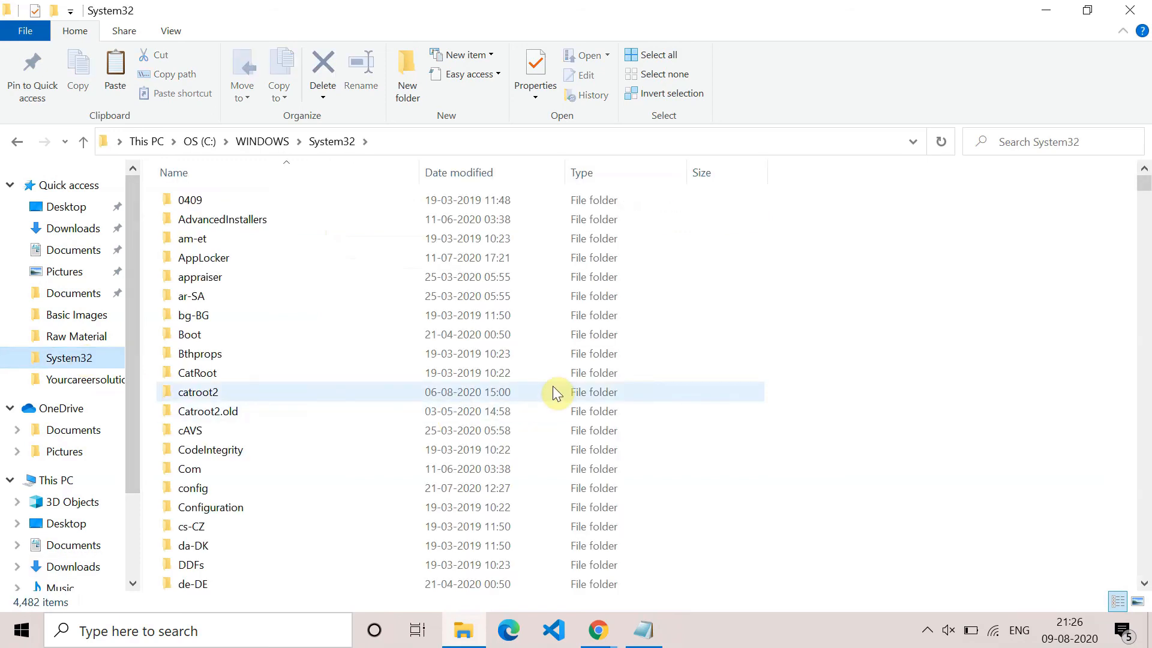
key("ctrl+v")
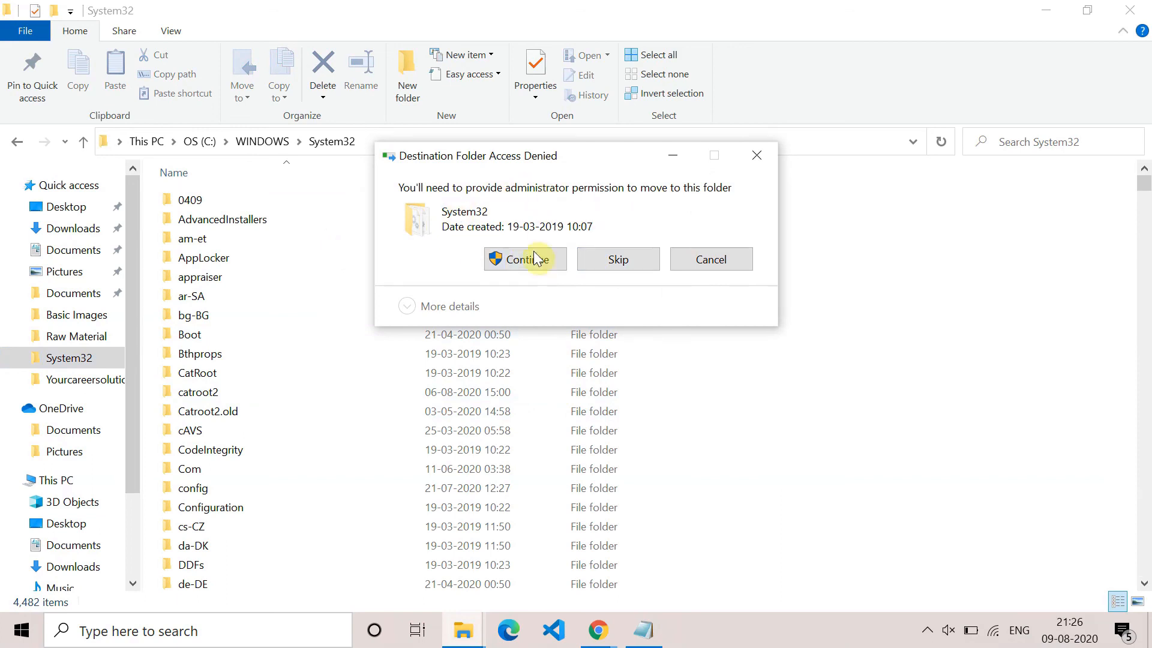
left_click(747, 165)
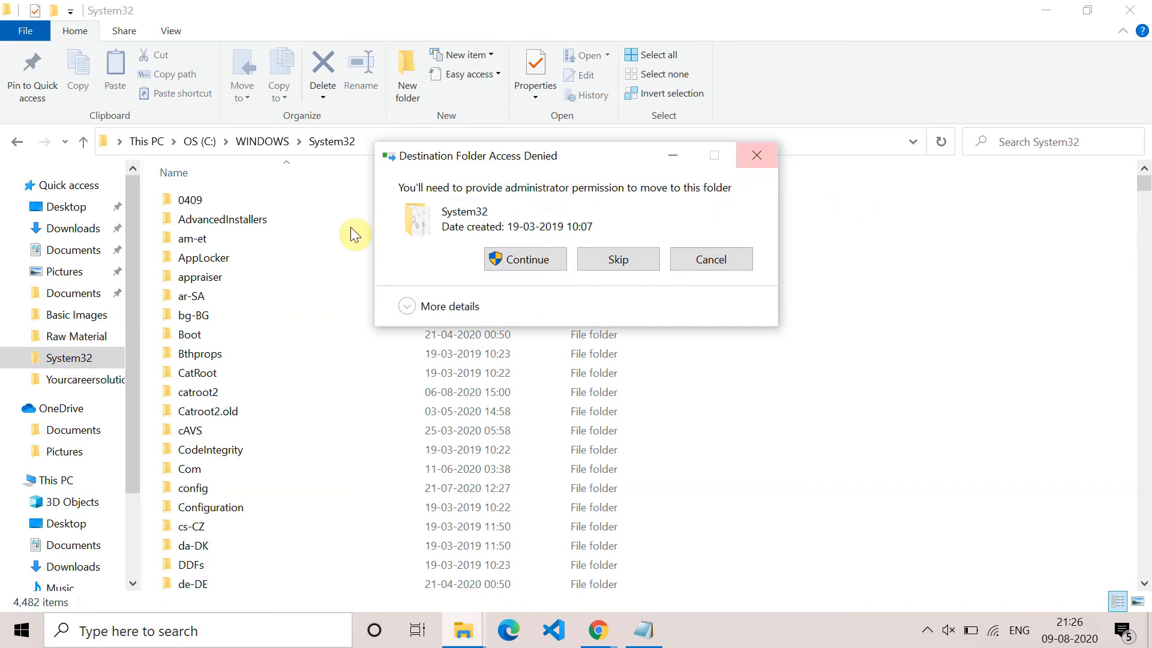
left_click(85, 233)
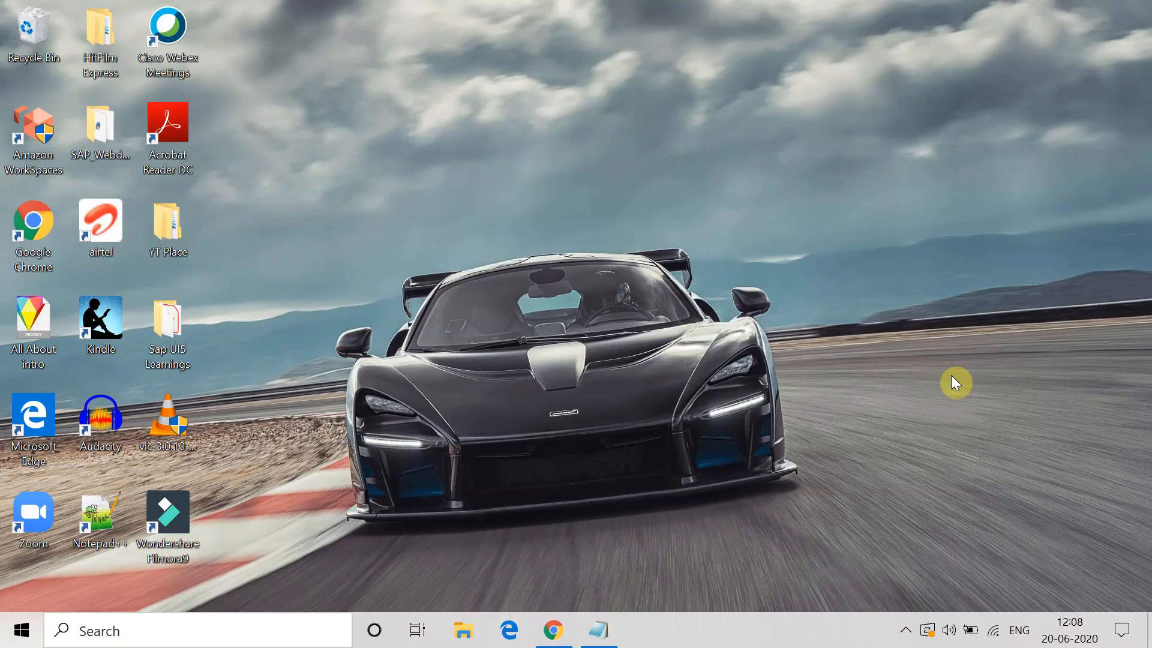